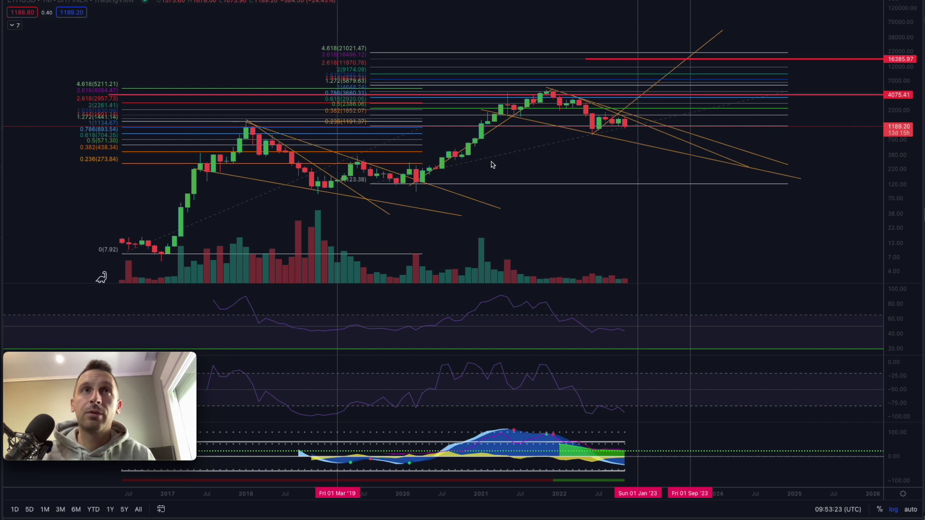
scroll(540, 171, "left", 1)
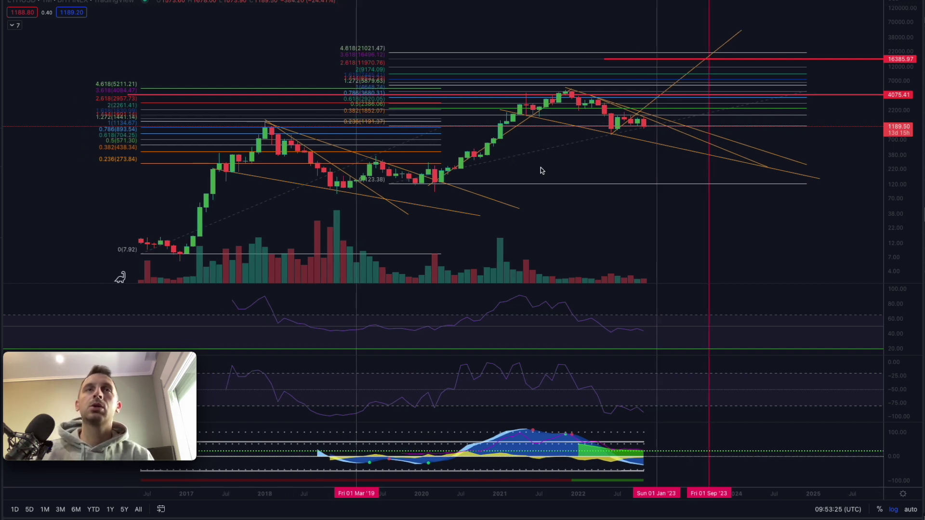
scroll(540, 170, "down", 2)
scroll(537, 170, "up", 1)
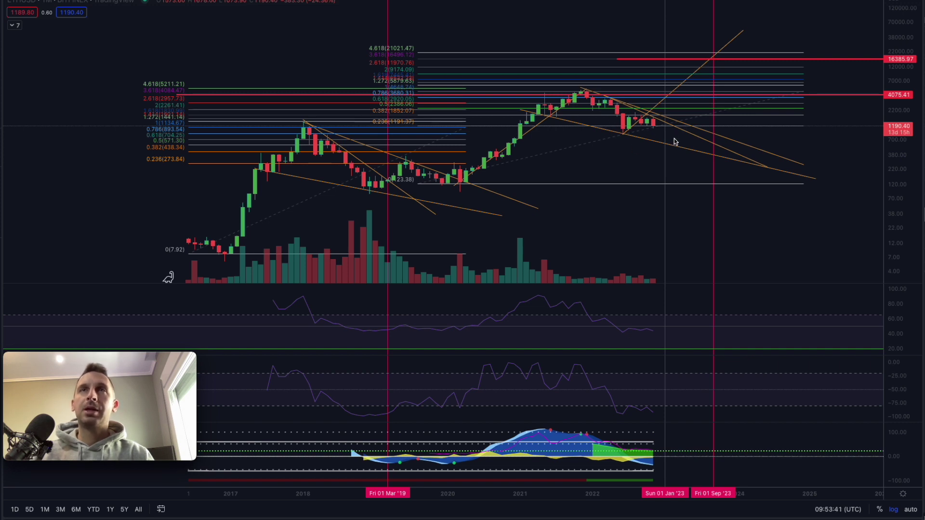
scroll(675, 141, "up", 2)
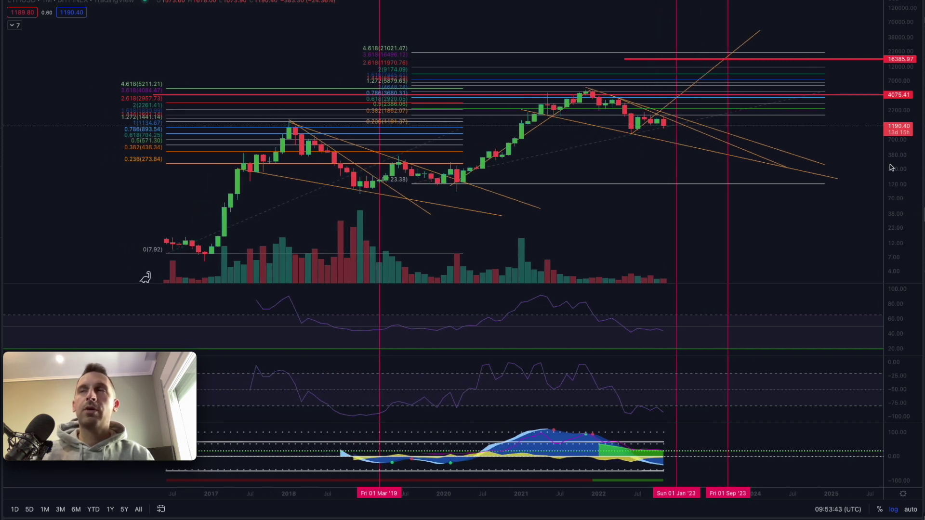
left_click(851, 220)
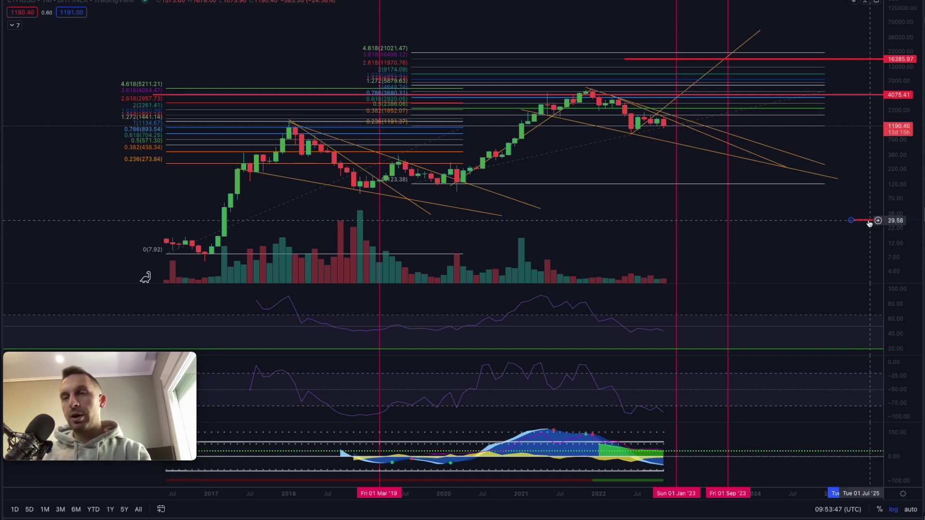
key("Delete")
Measure the price and time range from the January 2018 high to the March 2019 vertical line.
left_click_drag(894, 220, 897, 161)
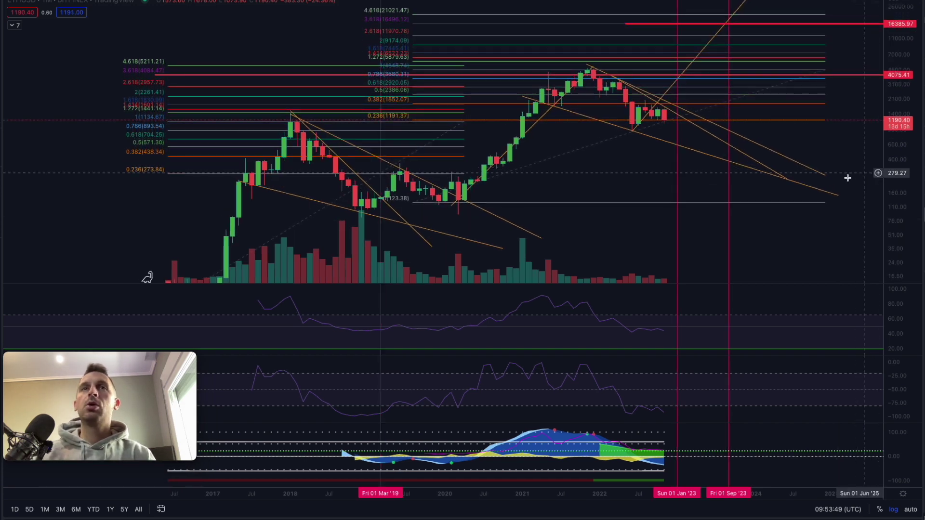
left_click_drag(391, 212, 418, 187)
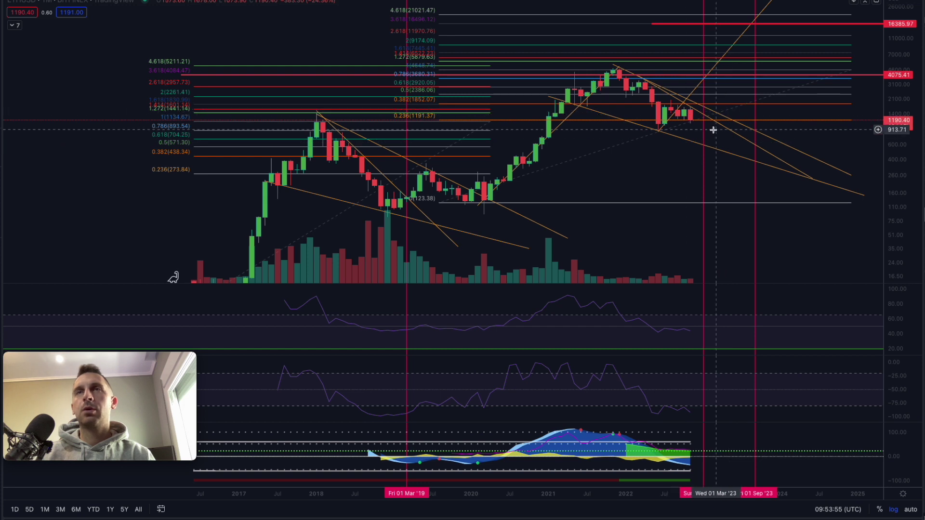
scroll(715, 130, "up", 2)
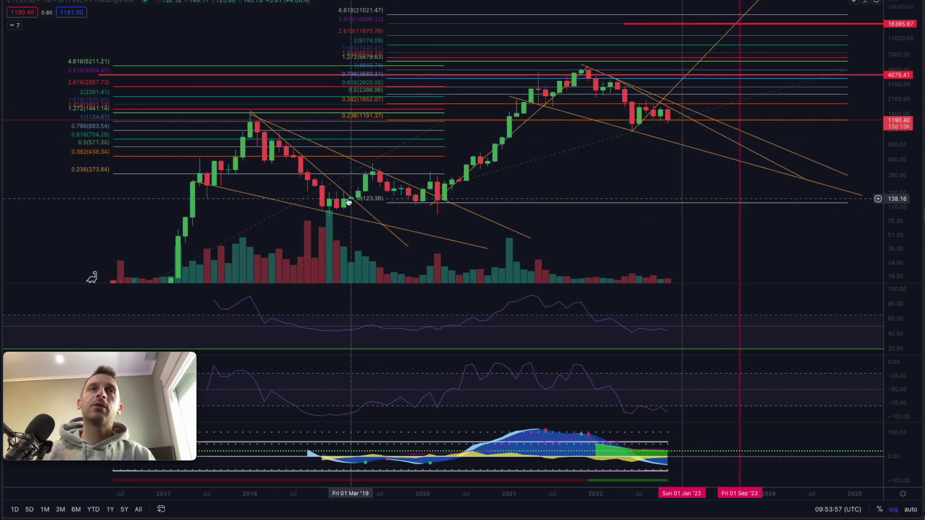
left_click(352, 203)
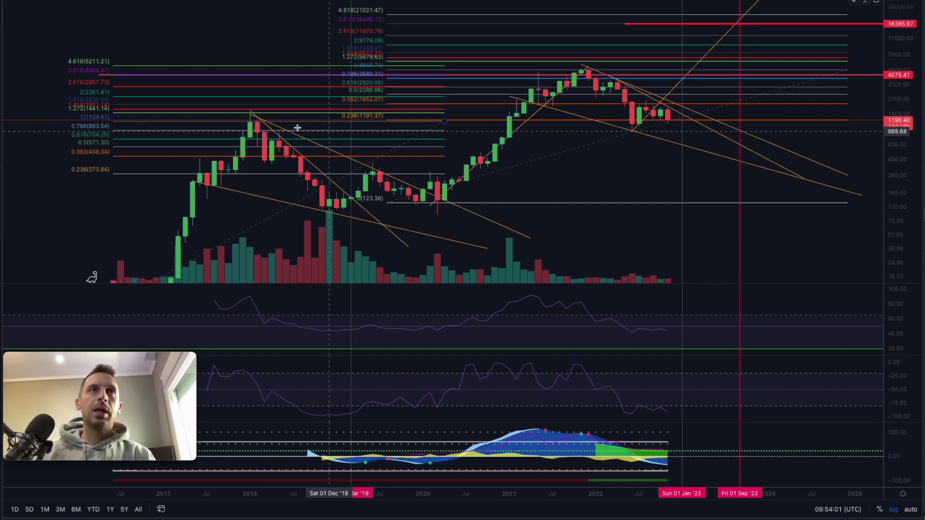
left_click_drag(249, 115, 349, 219)
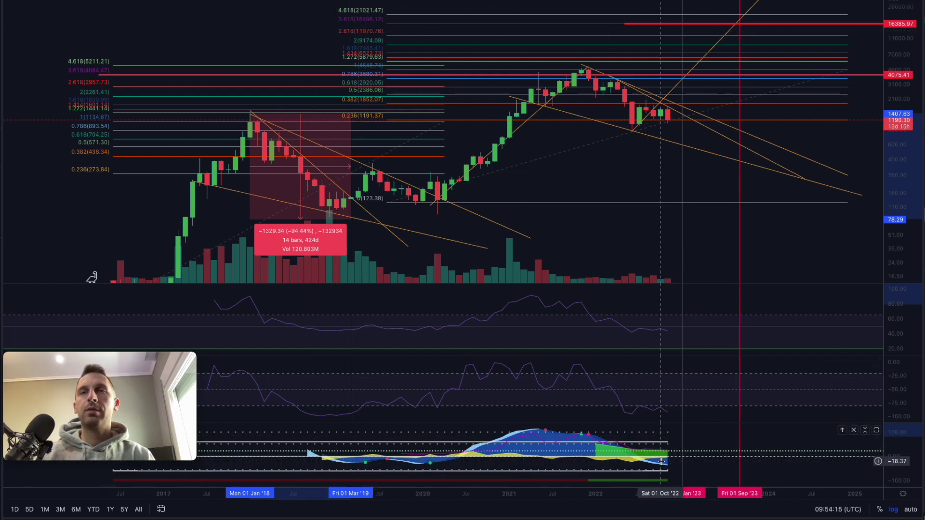
Measure the range from the November 2021 high to the January 2023 vertical line, and clear the measurement.
left_click(582, 70, "shift")
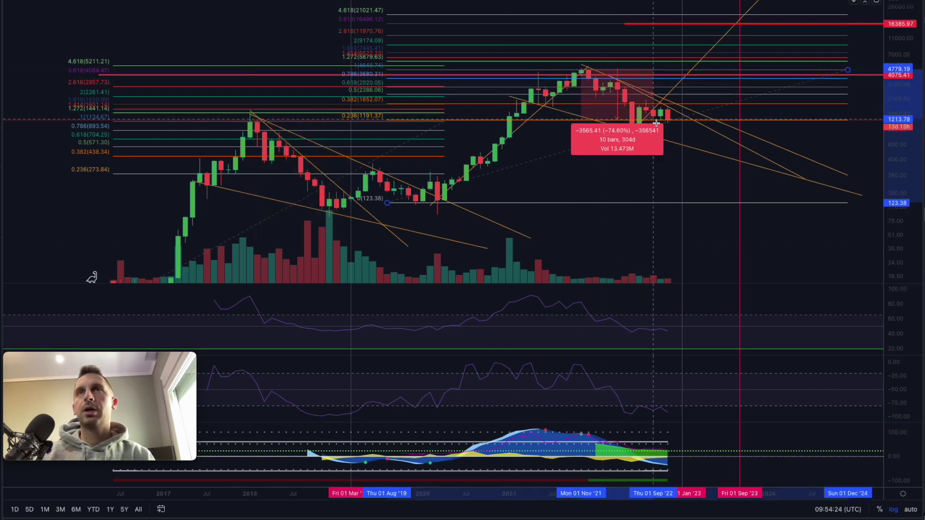
left_click(682, 141)
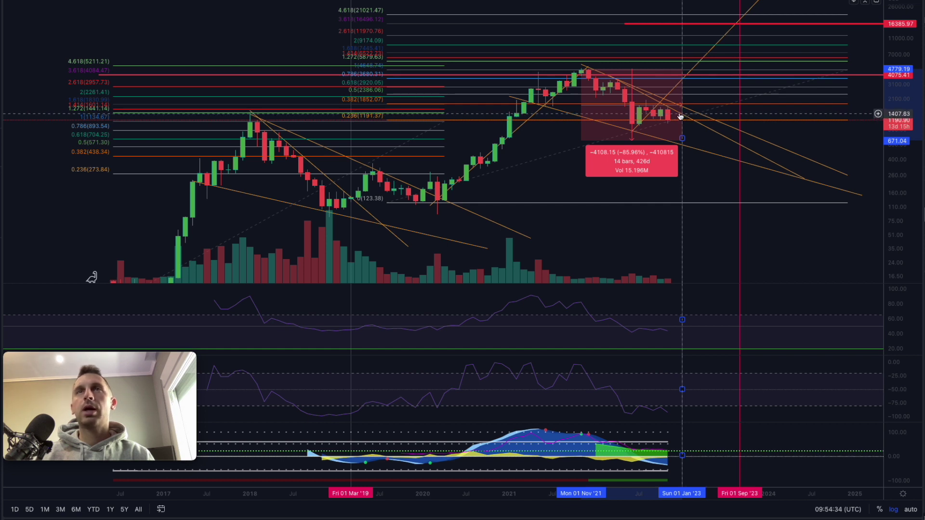
left_click(705, 118)
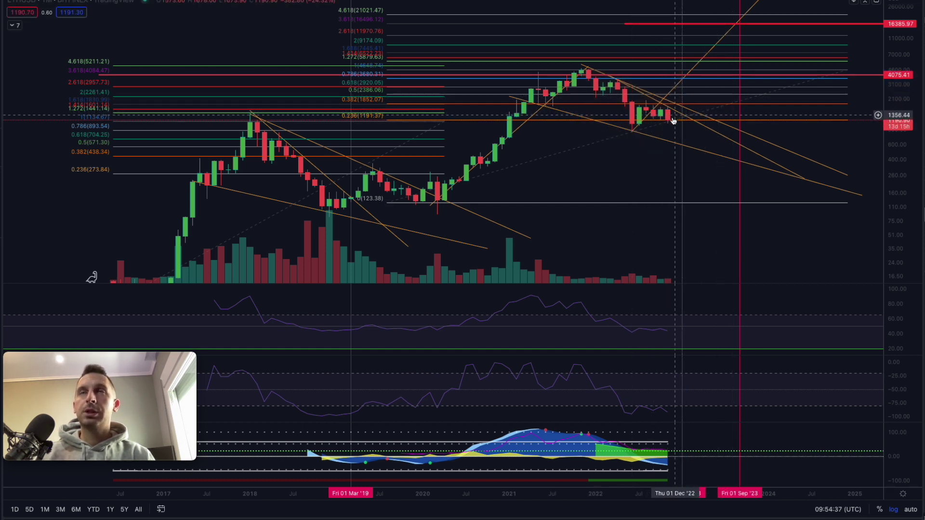
Measure the distance between the December 2018 low and the March 2020 low.
scroll(674, 122, "down", 1)
left_click_drag(675, 123, 645, 123)
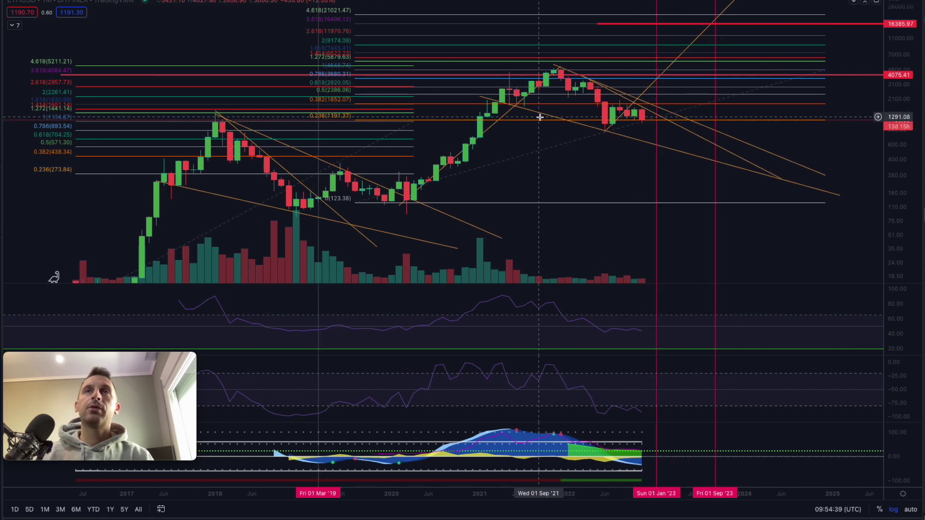
left_click_drag(592, 186, 620, 156)
scroll(646, 133, "up", 1)
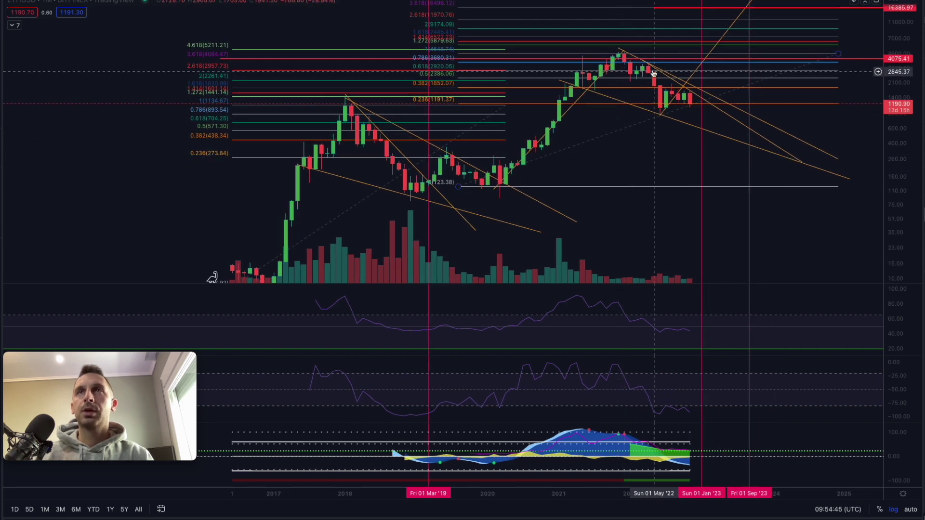
scroll(673, 104, "up", 1)
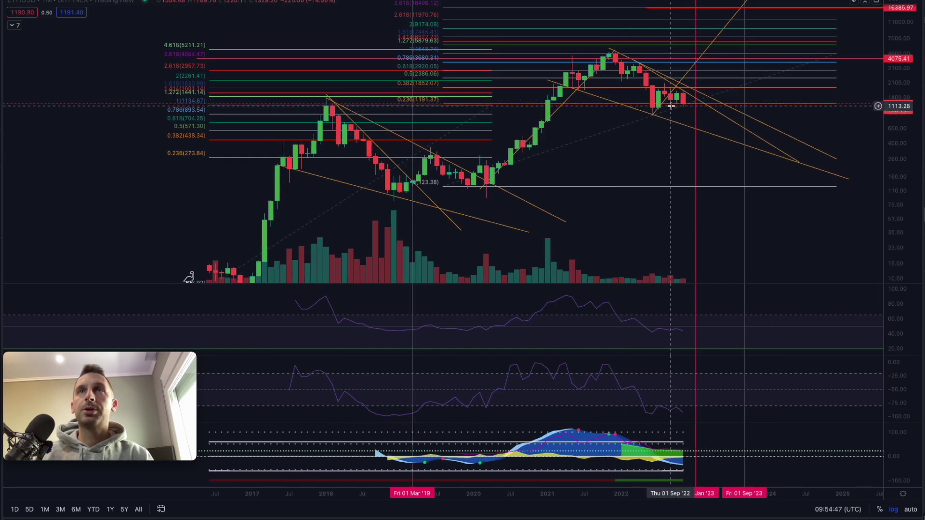
scroll(671, 106, "up", 2)
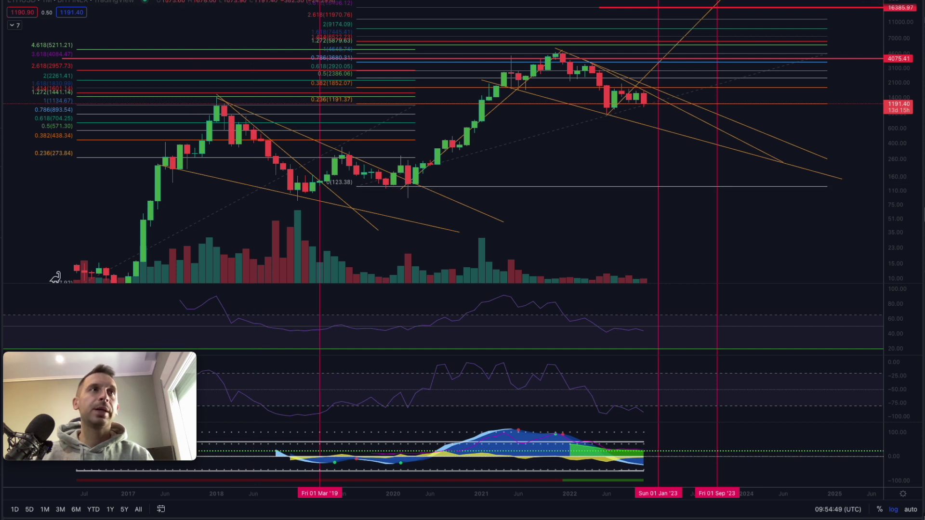
left_click(297, 197, "shift")
left_click(408, 198)
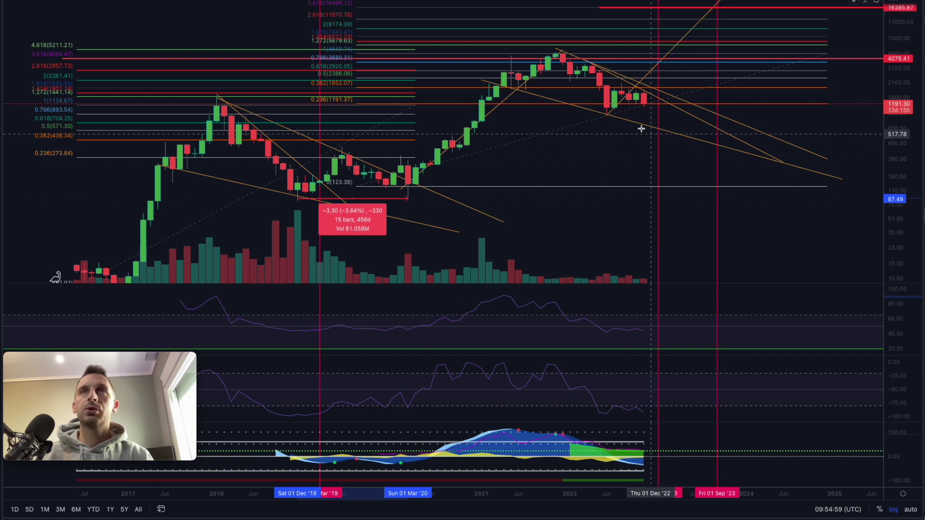
Measure from the June 2022 low to the September 2023 vertical line, and clear the measurement.
left_click(606, 109, "shift")
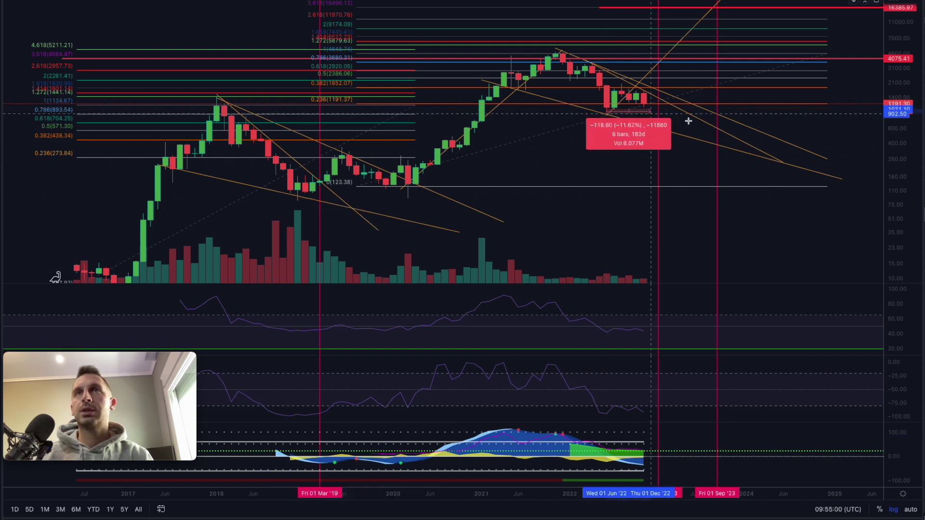
left_click(717, 129)
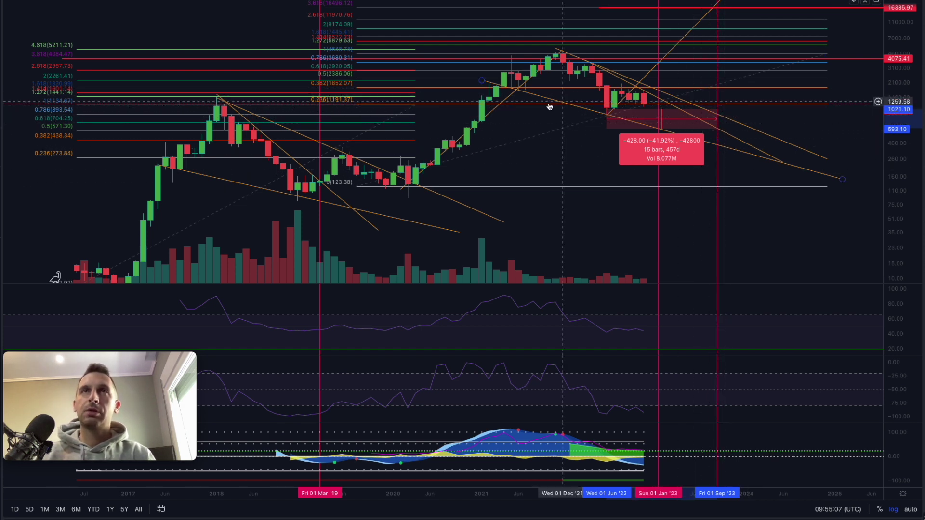
left_click(572, 164)
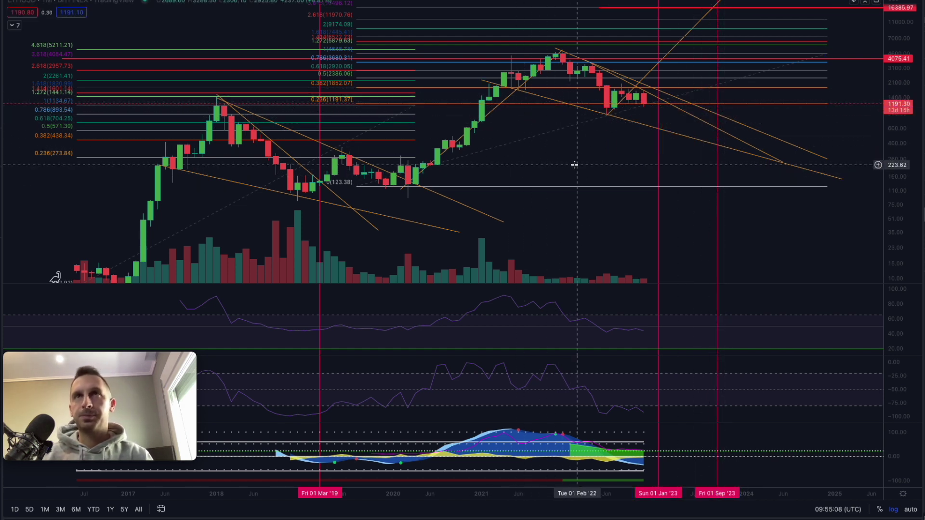
left_click(717, 122)
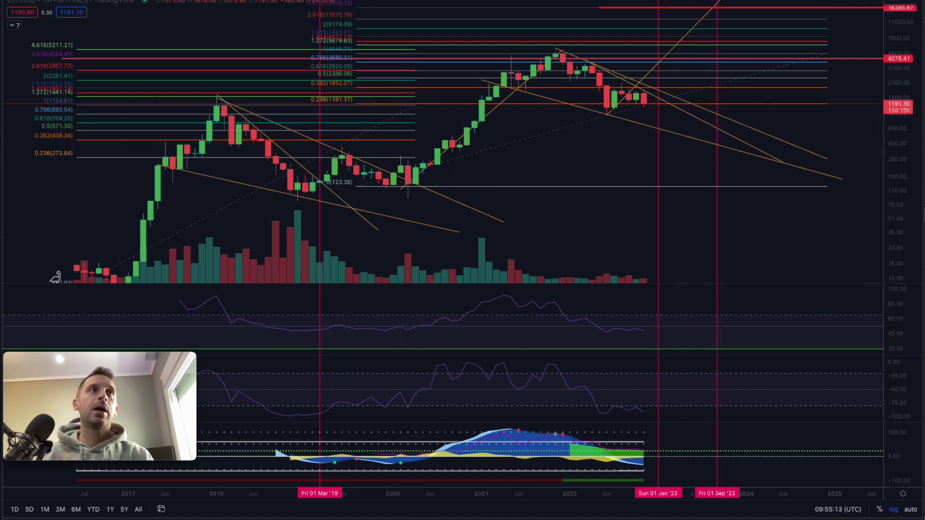
Draw a Trend-Based Fib Time from the March 2020 low to the November 2021 high, and shift its trend end point about one month later.
left_click(1, 39)
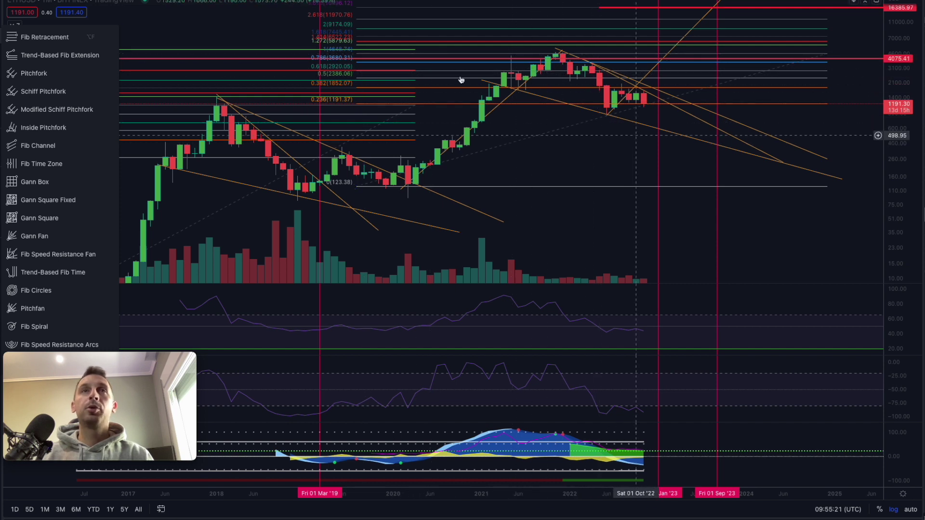
left_click(53, 272)
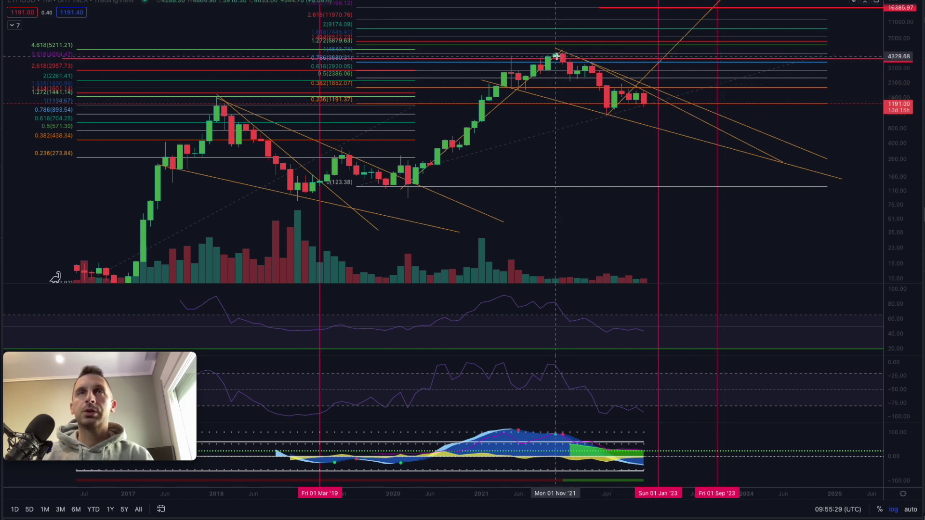
left_click(409, 198)
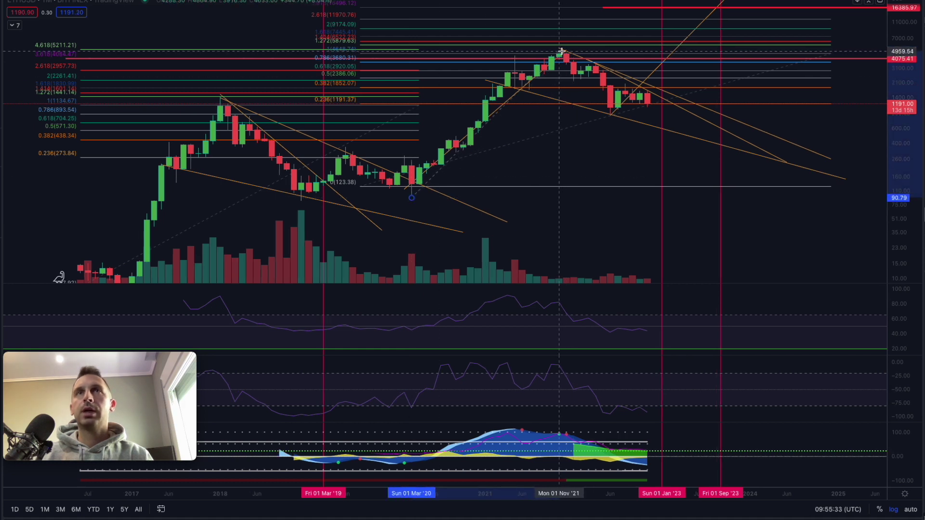
left_click(562, 51)
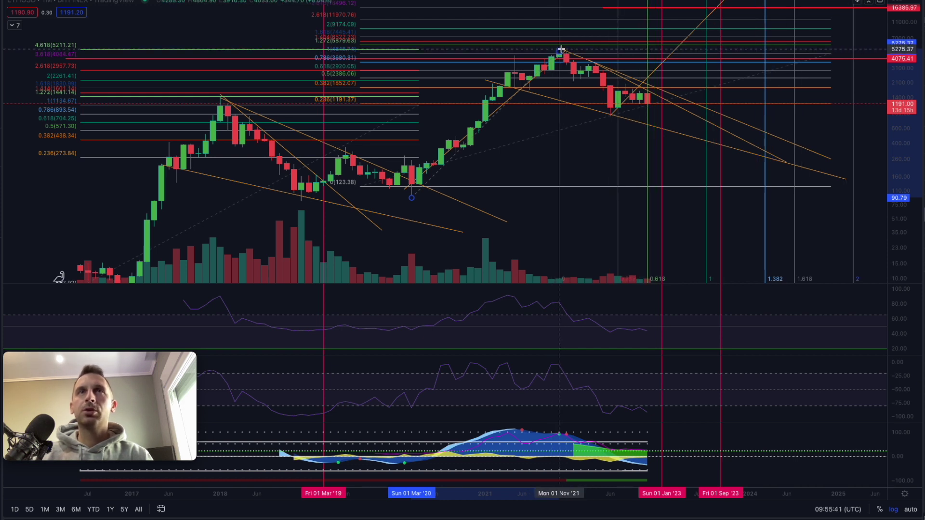
left_click(559, 50)
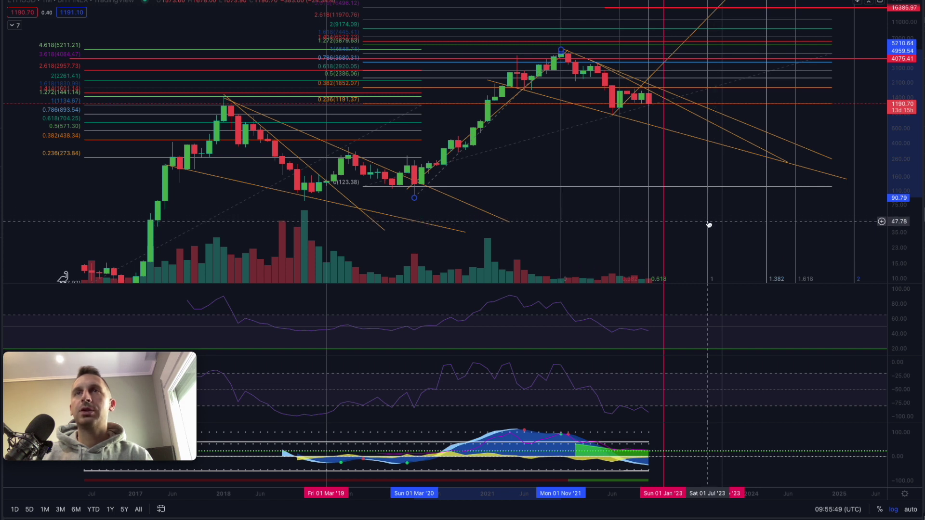
left_click_drag(561, 50, 569, 47)
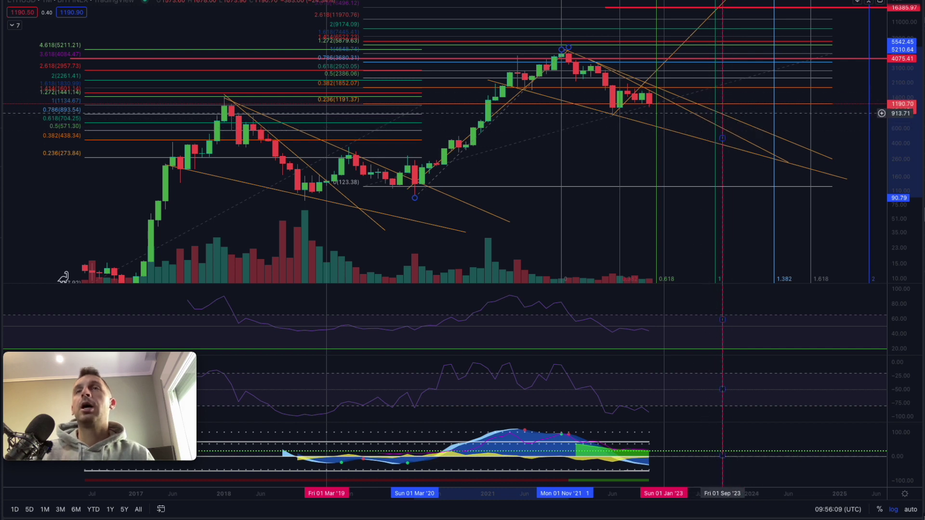
Move the September 2023 vertical line to August 2023, onto the Fib time level 1, and delete the Trend-Based Fib Time drawing.
scroll(683, 114, "up", 2)
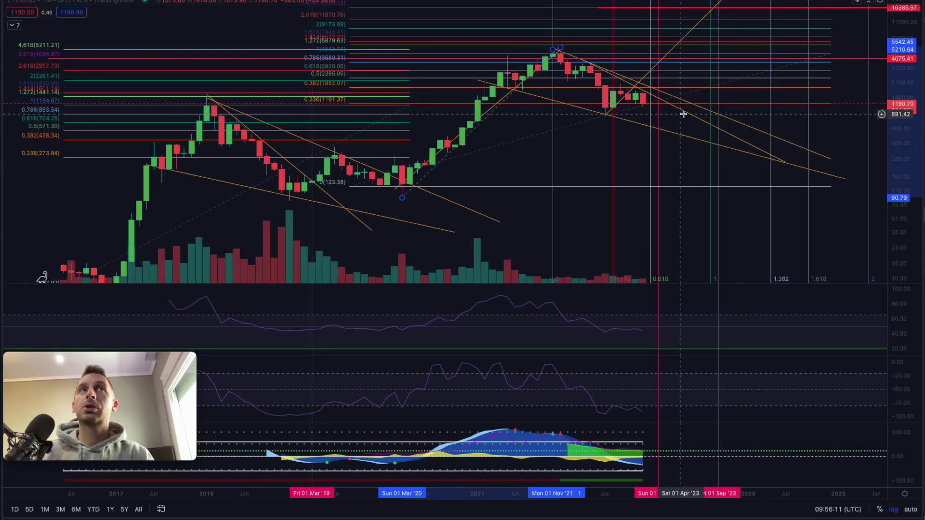
left_click(727, 116)
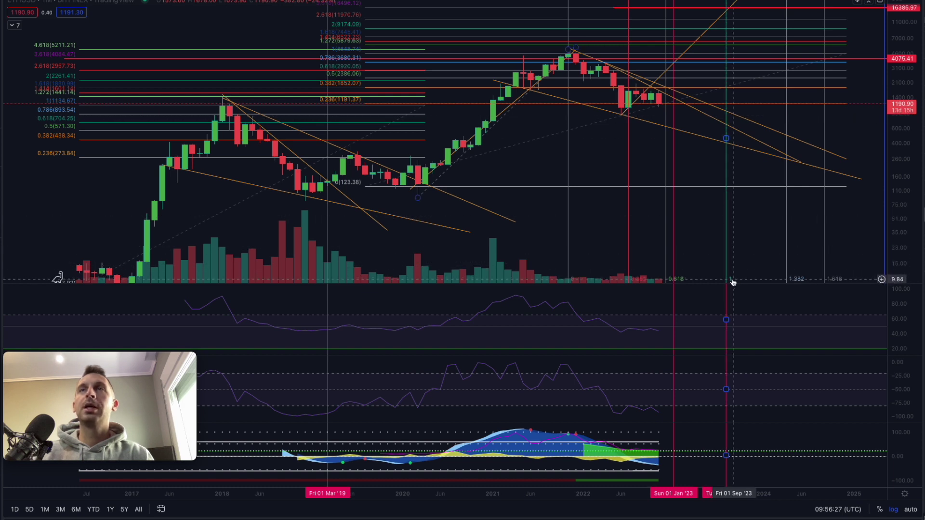
left_click(455, 164)
key("Delete")
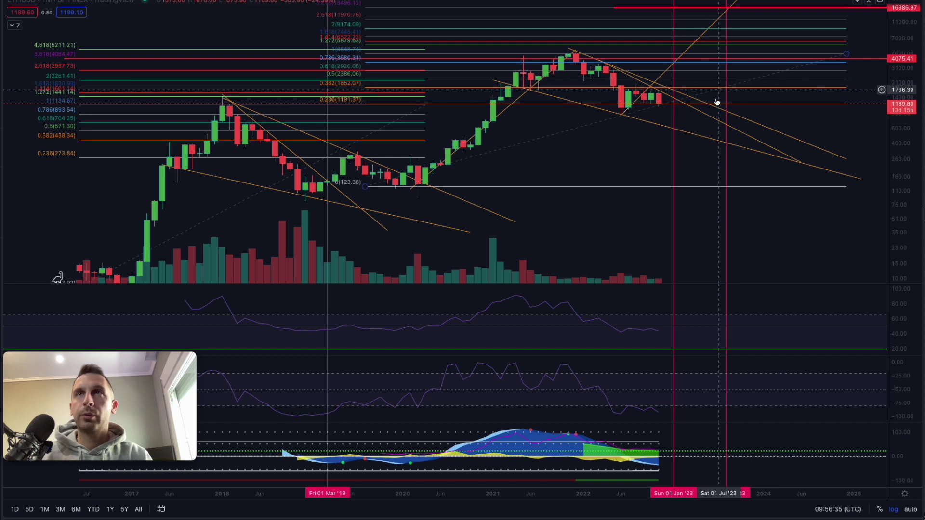
Shift the more recent cycle's Fib retracement later in time so that it ends in August 2025.
scroll(718, 122, "down", 1)
scroll(718, 122, "down", 1)
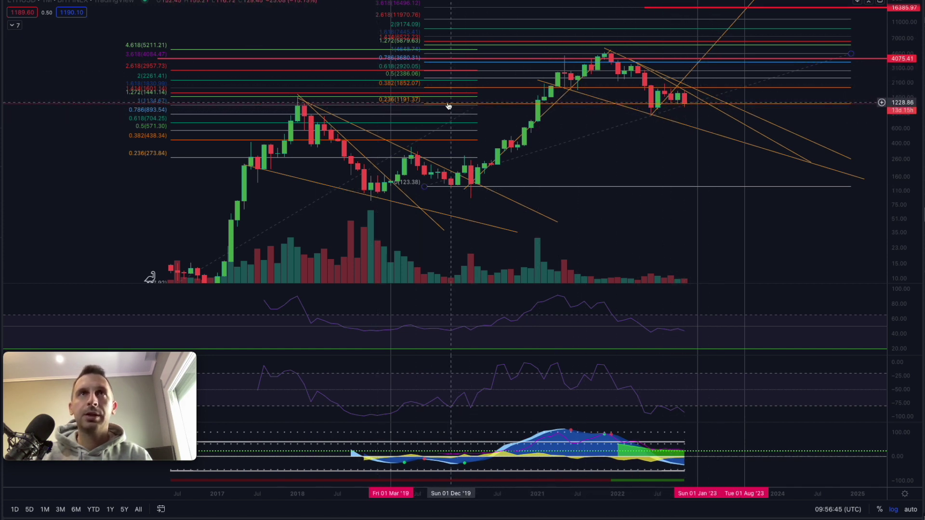
mouse_move(425, 106)
left_mouse_down()
mouse_move(329, 105)
mouse_move(475, 105)
left_mouse_up()
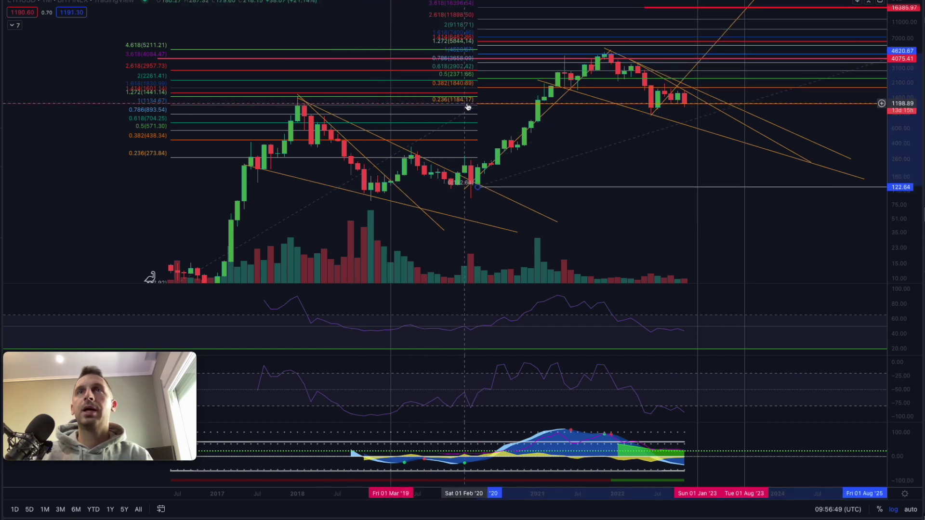
Place a horizontal ray starting at the December 2017 candle at a price of 1141.11.
left_click(1, 41)
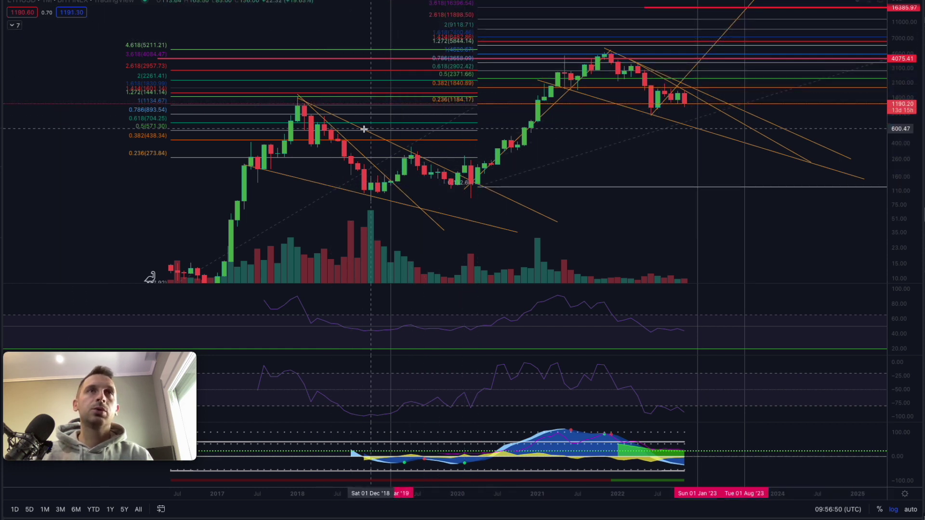
left_click(289, 105)
scroll(494, 117, "down", 3)
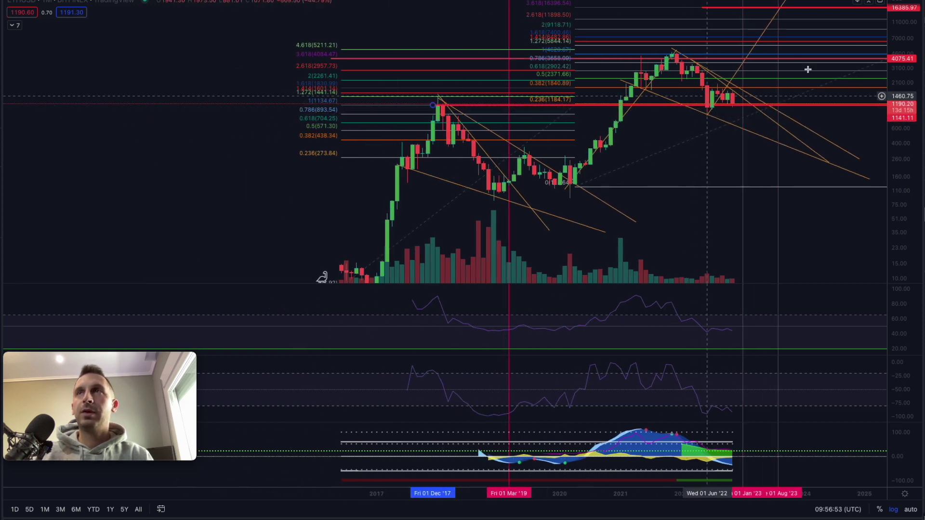
left_click_drag(898, 85, 899, 97)
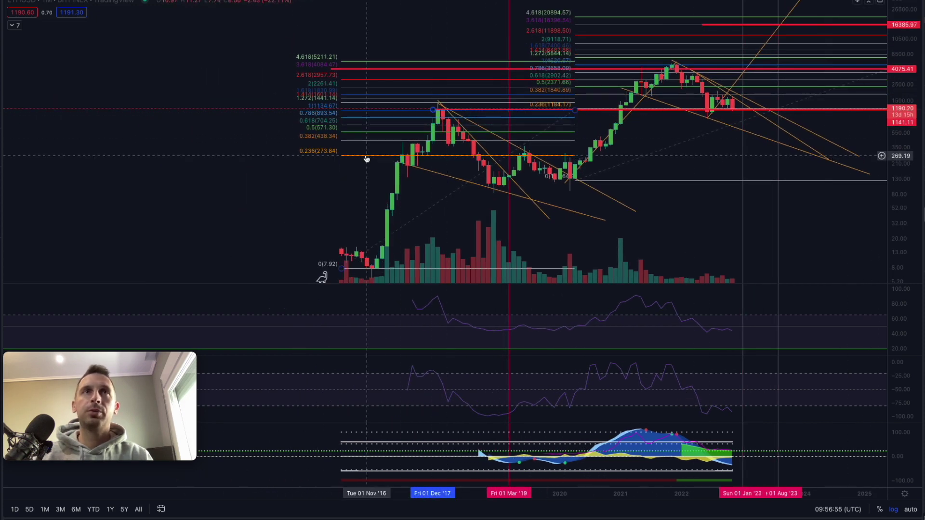
Delete the Fib retracements of both the earlier and the more recent cycle.
key("Delete")
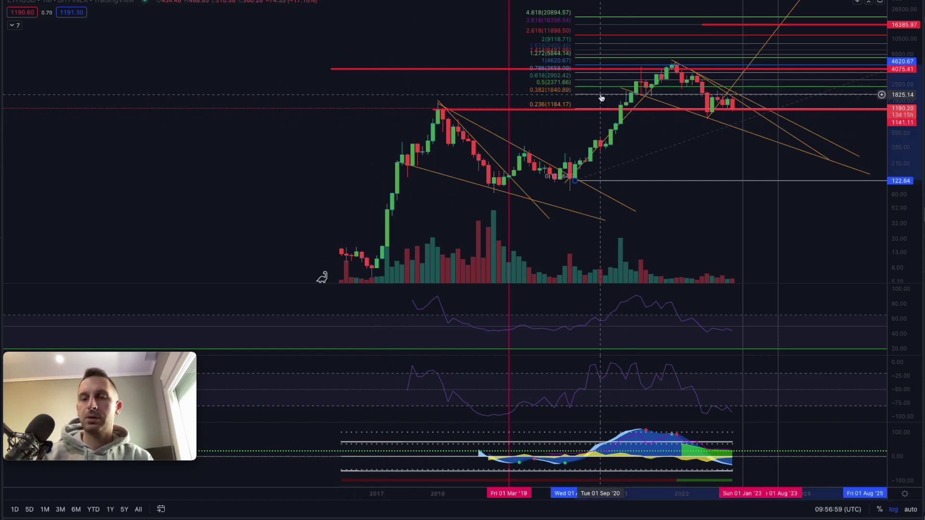
key("Delete")
scroll(674, 118, "right", 3)
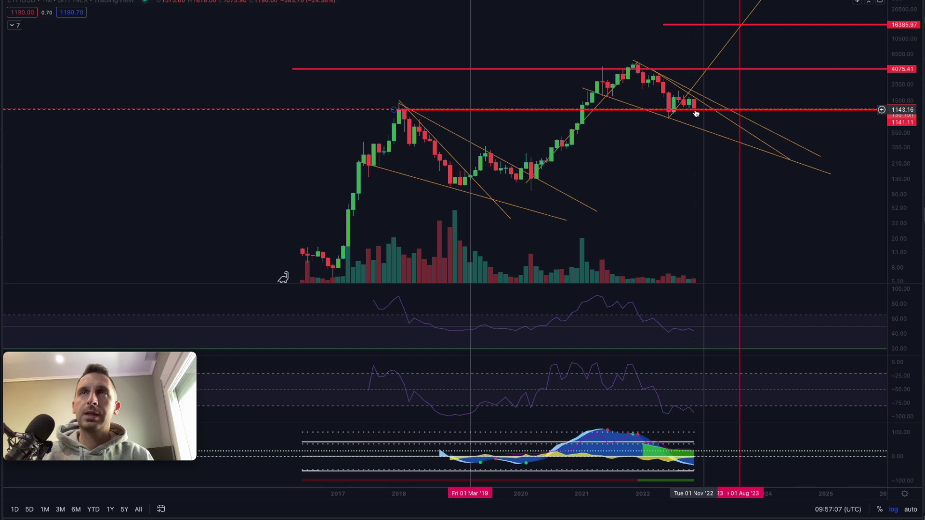
Draw a Fib retracement for the earlier cycle from October 2021 at 1143.16 down to the cycle low at 7.89.
left_click(0, 41)
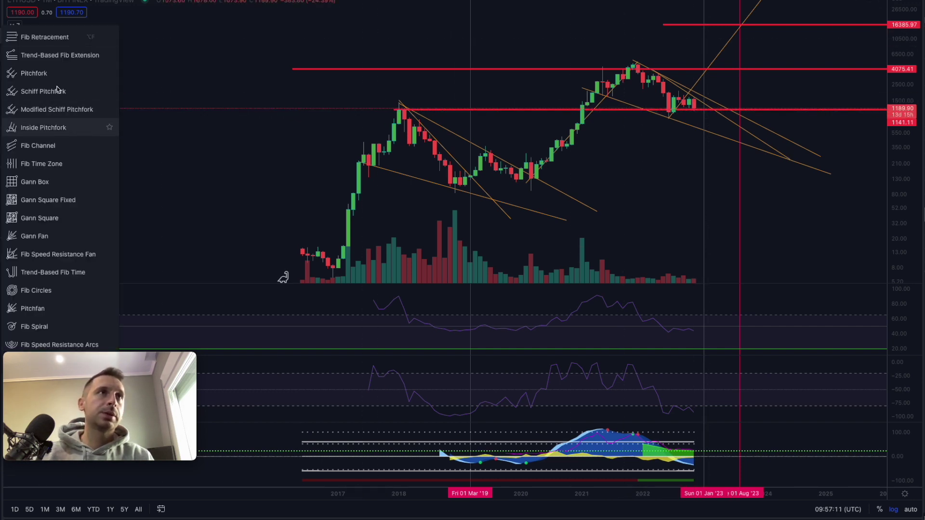
left_click(48, 37)
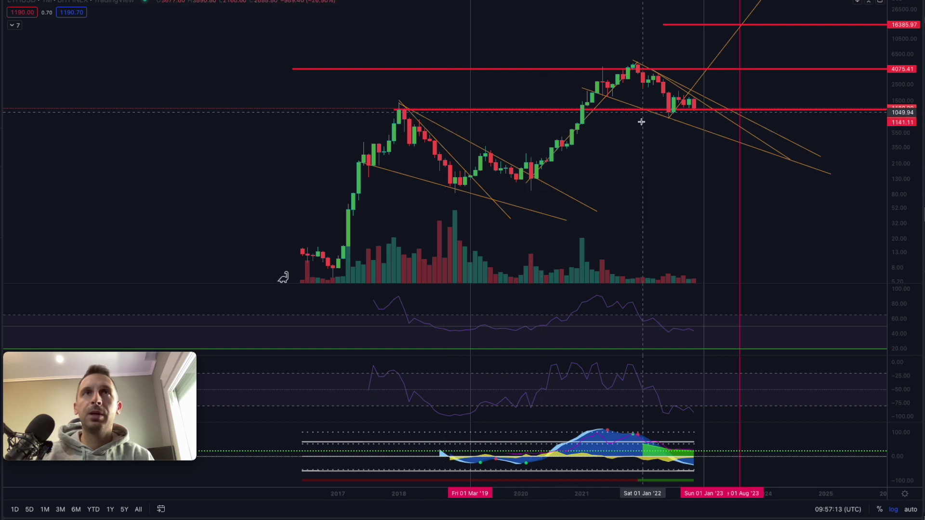
scroll(634, 153, "down", 2)
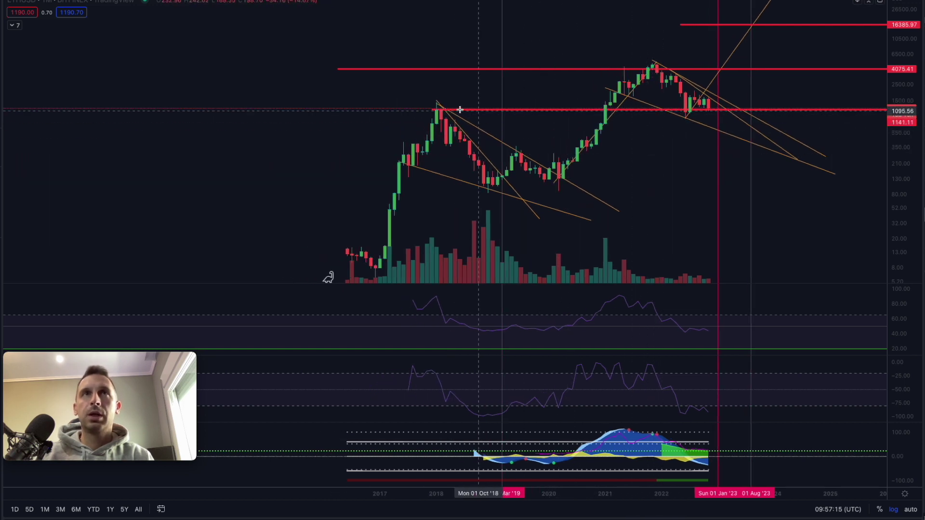
key("alt+f")
left_click(647, 109)
left_click(314, 271)
left_click_drag(314, 273, 314, 270)
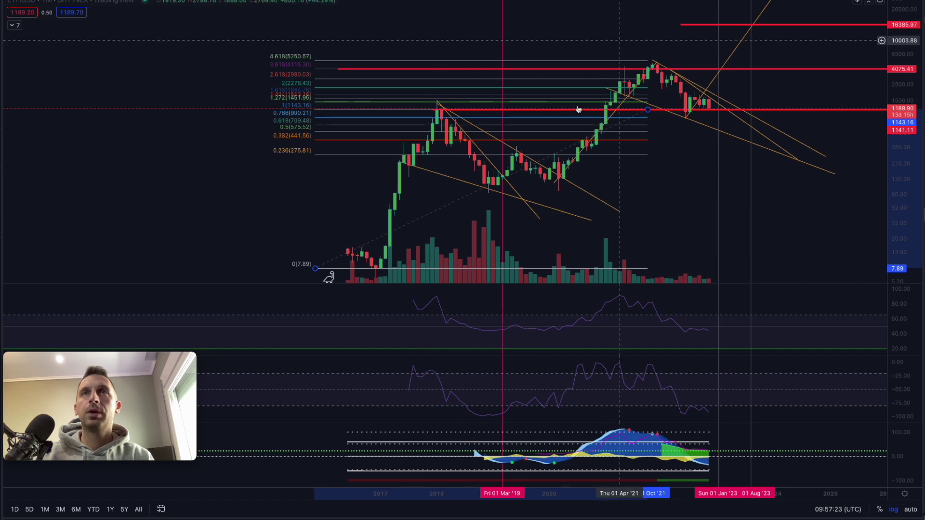
Draw a Fib retracement for the recent cycle from July 2022 at 4652.39 down to 105.60, and delete the earlier cycle's Fib retracement.
scroll(621, 83, "right", 5)
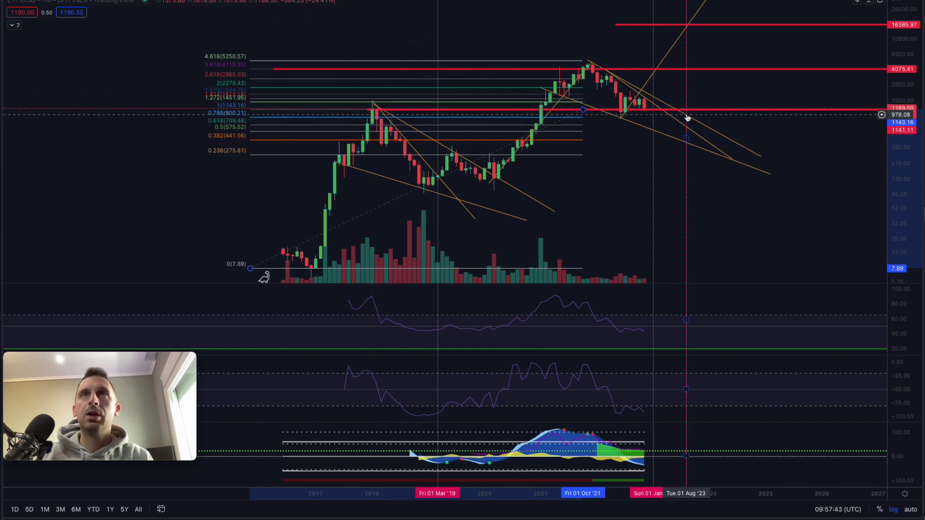
left_click(109, 64)
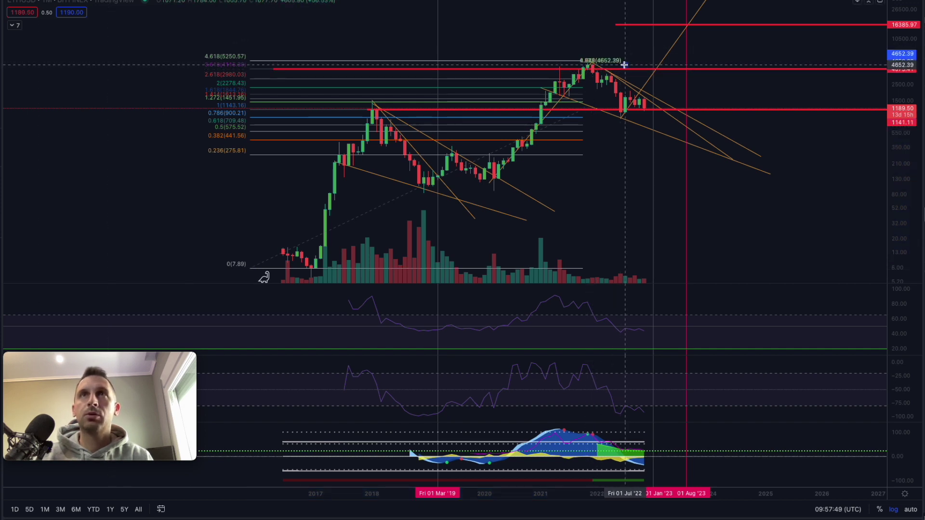
left_click(381, 185)
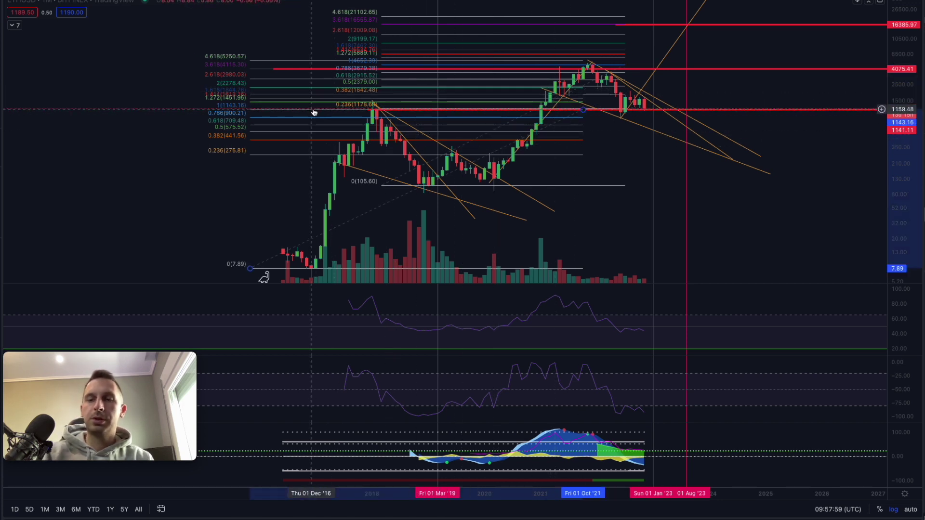
key("Delete")
Examine the recent cycle's Fib levels against the 2018 peak, the horizontal rays and the latest monthly candles.
left_click_drag(371, 121, 295, 99)
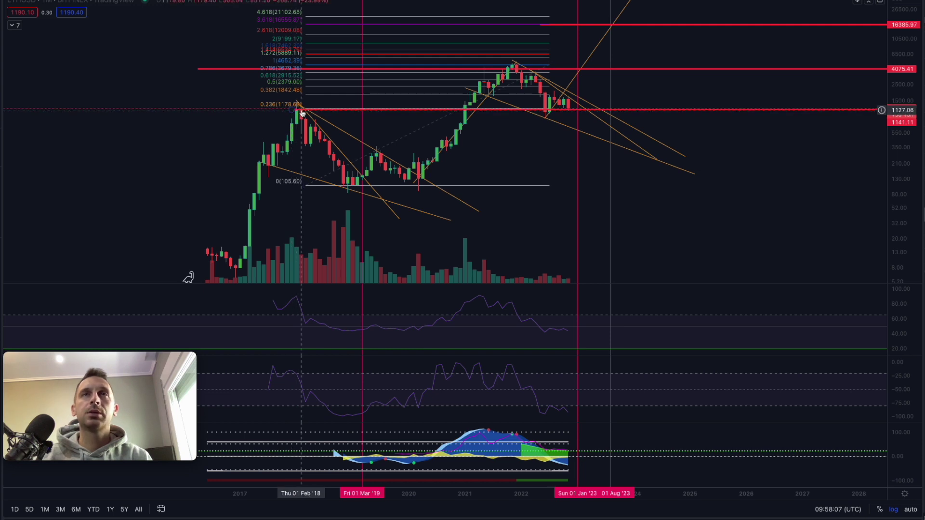
scroll(303, 113, "up", 3)
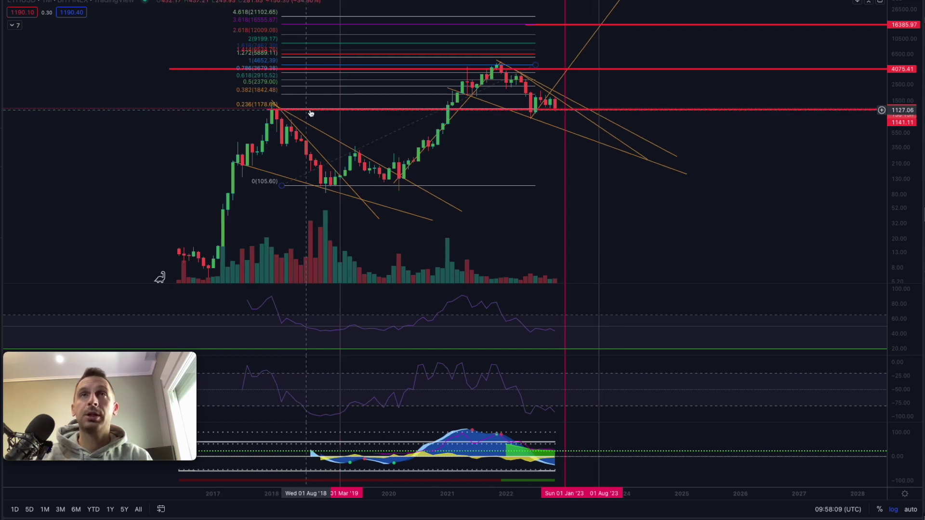
scroll(297, 108, "right", 1)
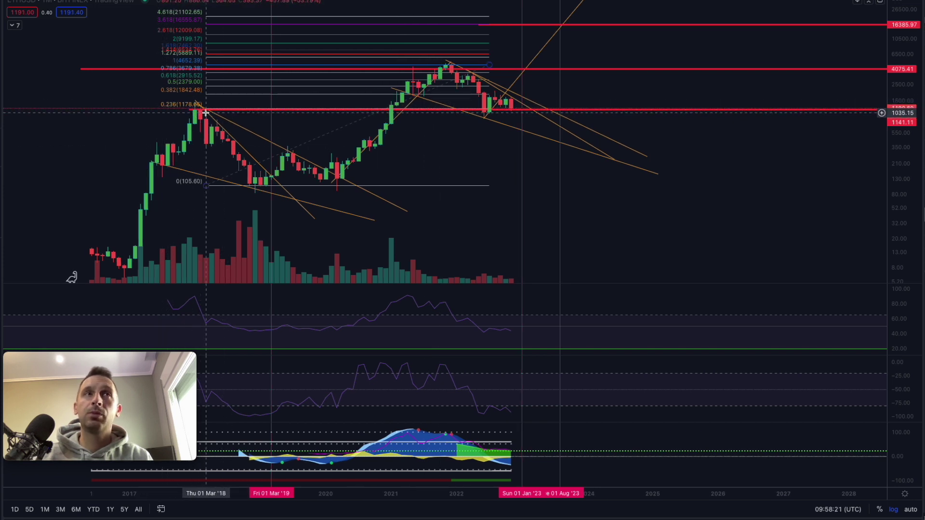
left_click_drag(206, 116, 274, 109)
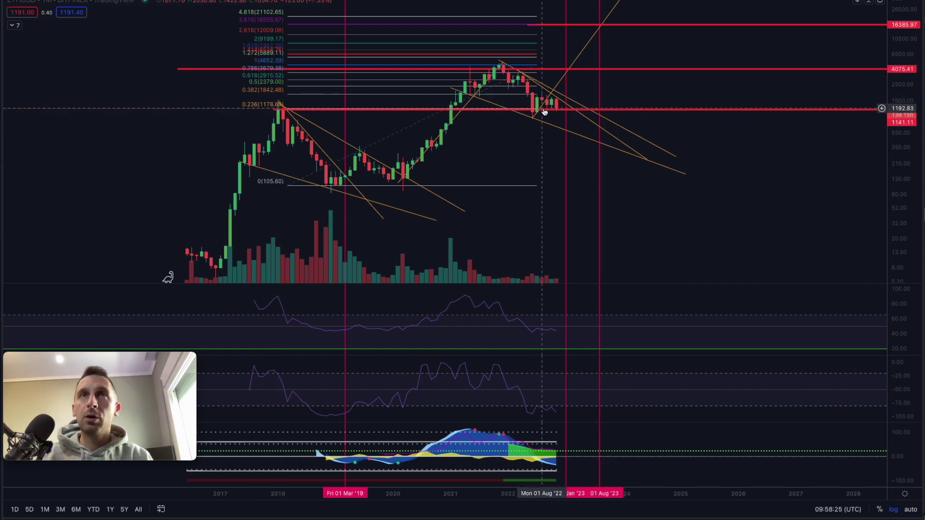
scroll(544, 112, "up", 1)
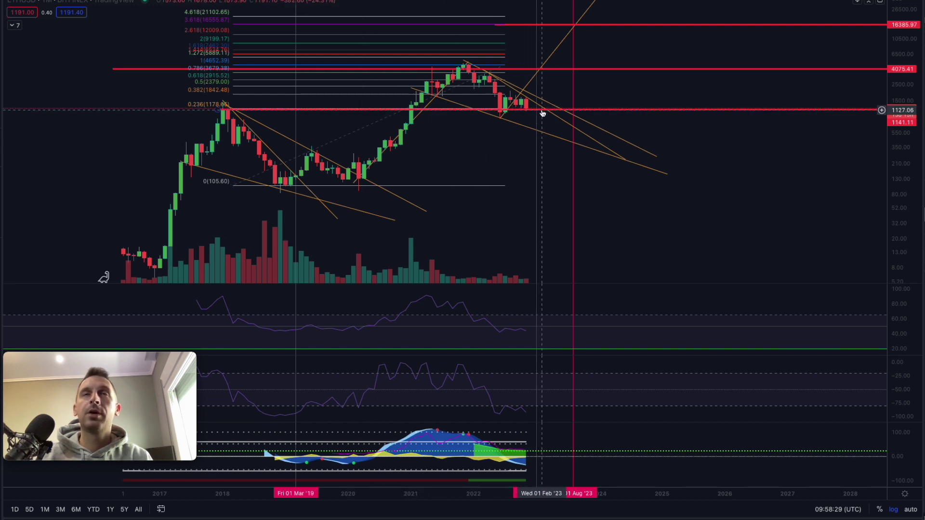
scroll(486, 137, "up", 1)
scroll(625, 126, "up", 1)
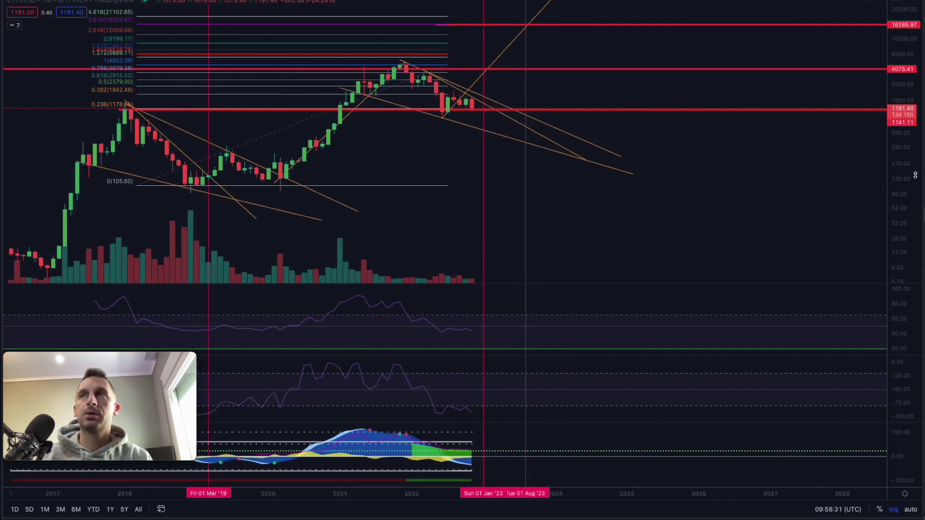
left_click_drag(900, 159, 898, 99)
left_click_drag(629, 56, 700, 99)
left_click_drag(890, 16, 891, 107)
scroll(504, 127, "up", 2)
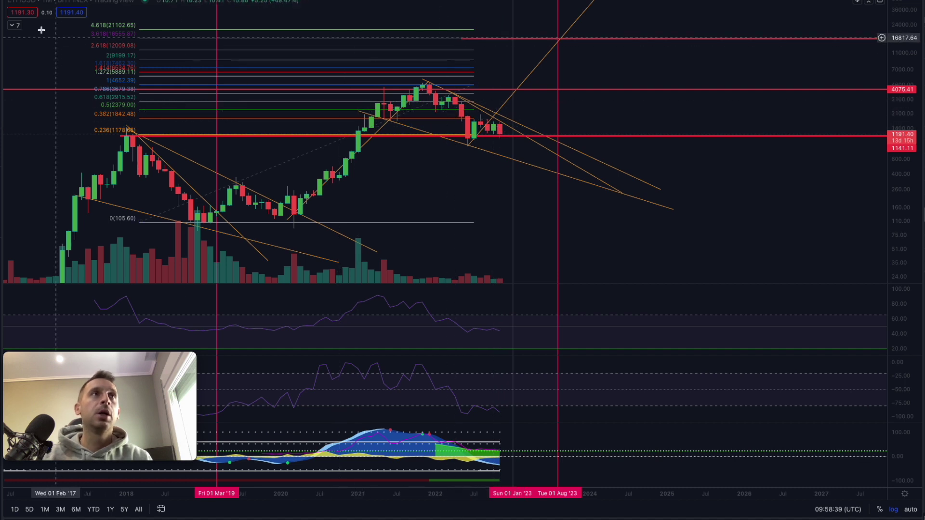
scroll(558, 169, "down", 2)
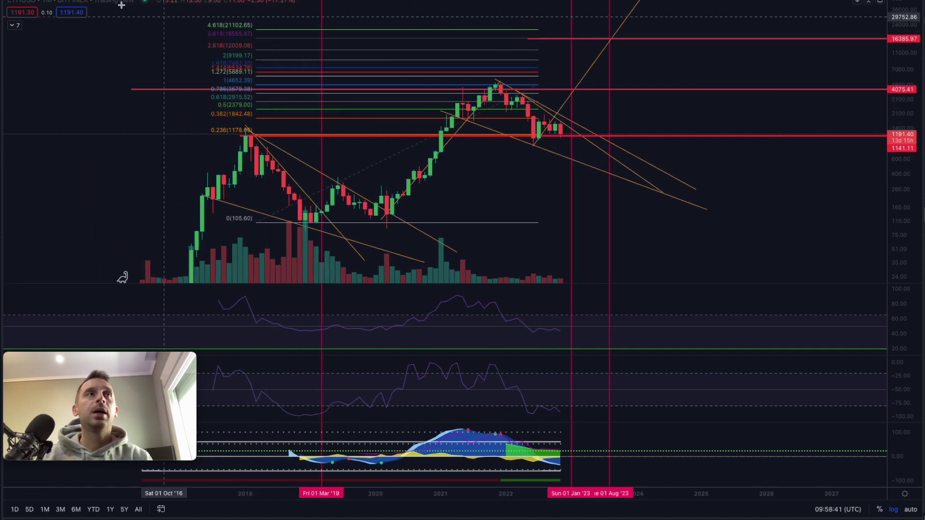
Delete the recent cycle's Fib retracement.
left_click(359, 30)
key("Delete")
Draw a Fib retracement for the earlier cycle from May 2020 at 1149.30 down to August 2016 at 8.00.
left_click_drag(479, 39, 536, 0)
left_click_drag(894, 65, 890, 136)
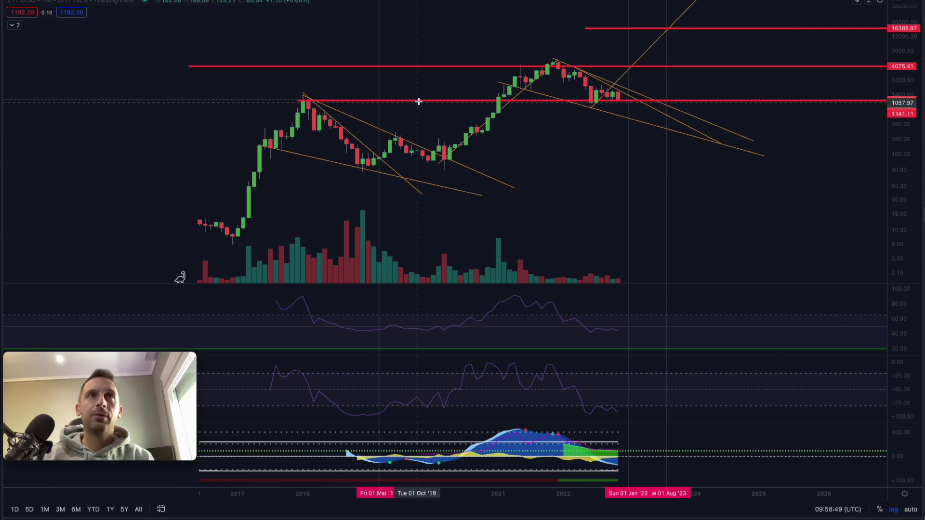
left_click(455, 100)
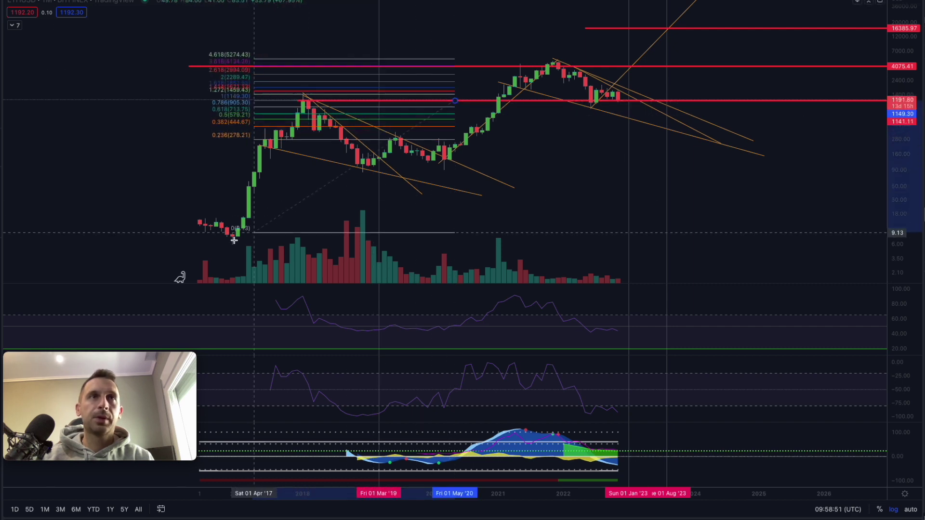
left_click(210, 237)
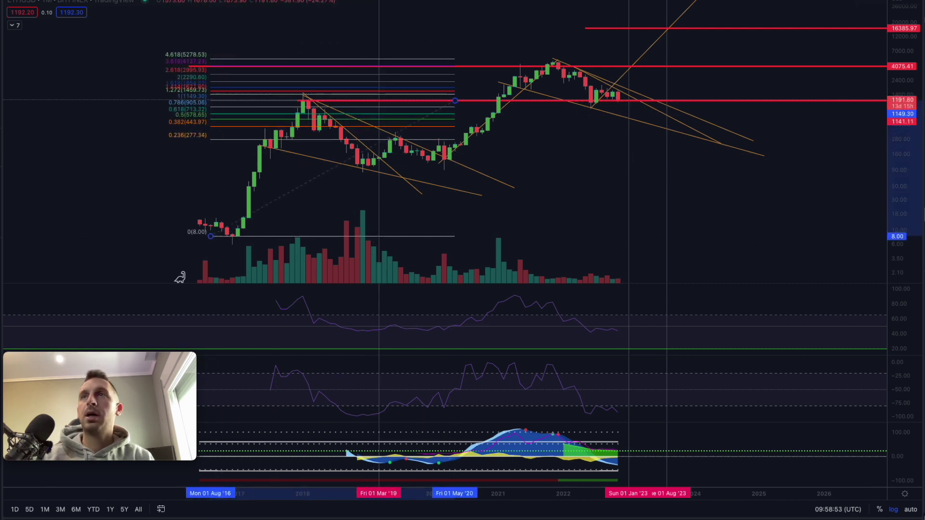
left_click_drag(899, 228, 899, 196)
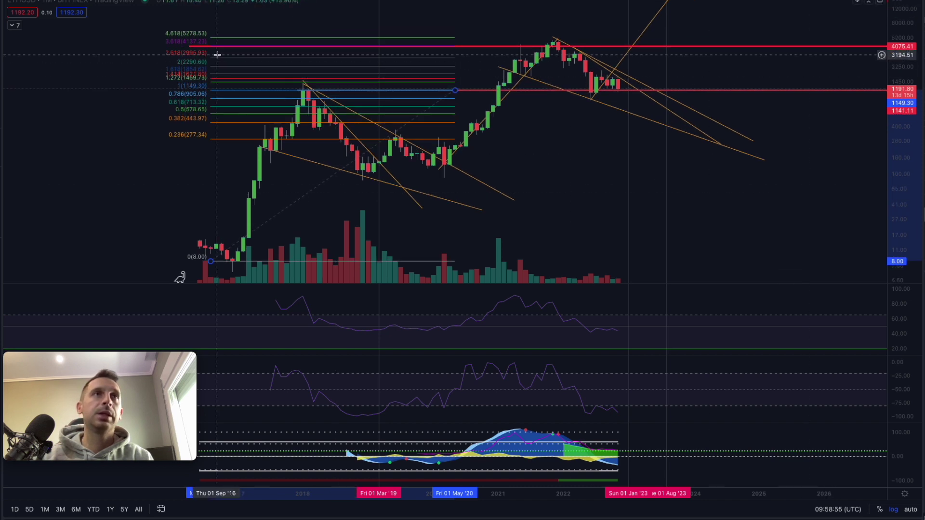
Place a horizontal ray at a price of 1853.27, starting just before the first candle.
scroll(217, 56, "left", 1)
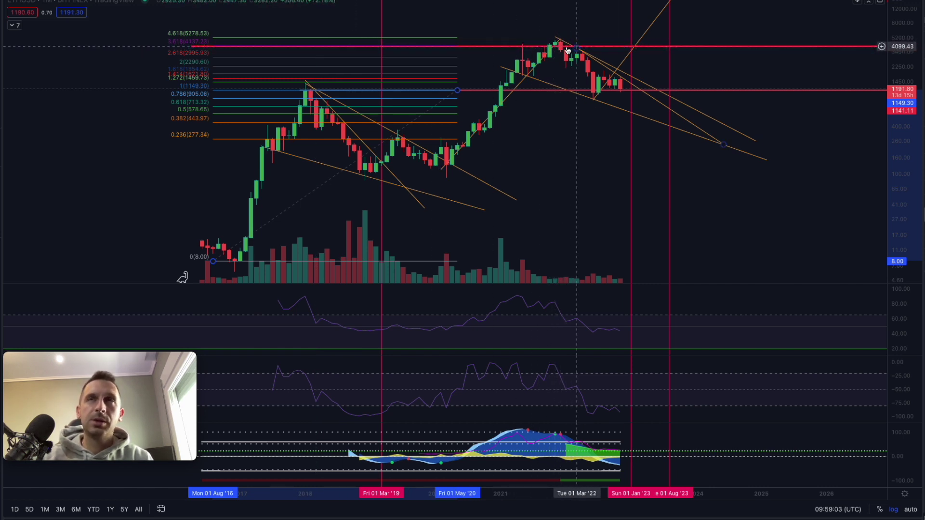
left_click(386, 52)
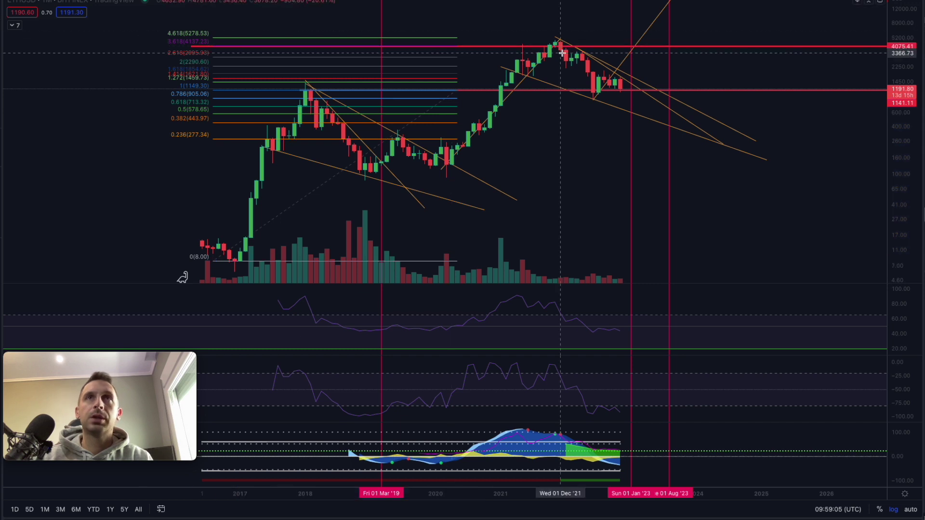
left_click_drag(897, 29, 897, 60)
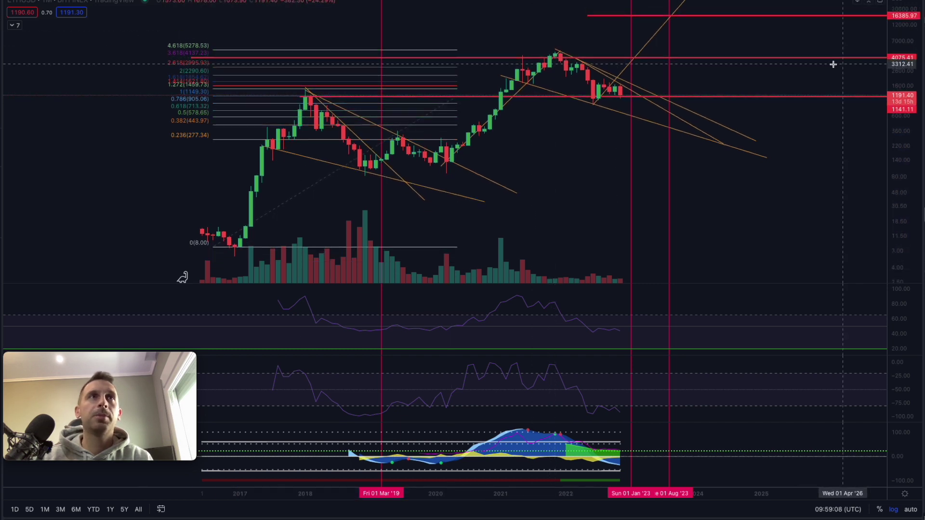
left_click(195, 81)
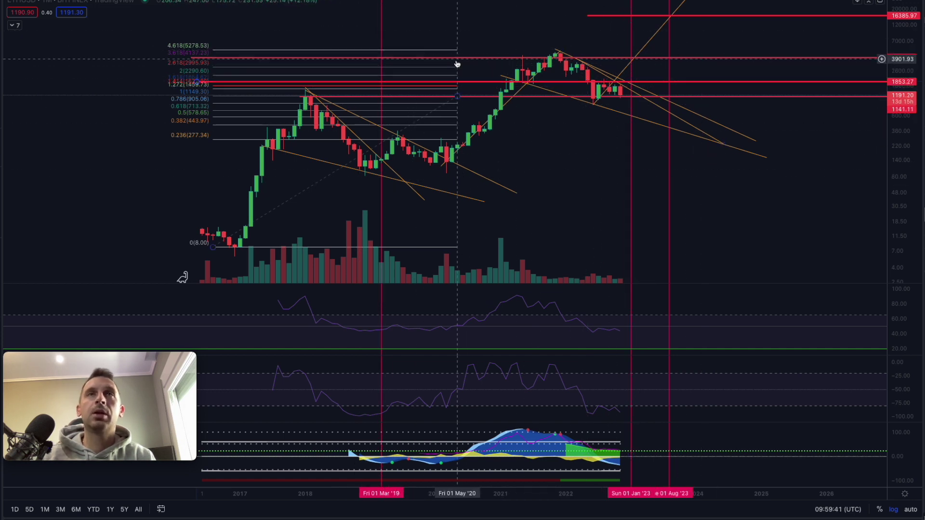
Move the rising trend line from June 2022 onto the earlier rally, fitting it from the late-2016 low at 8.03 to the 2018 peak at 1174.99.
left_click_drag(456, 65, 416, 63)
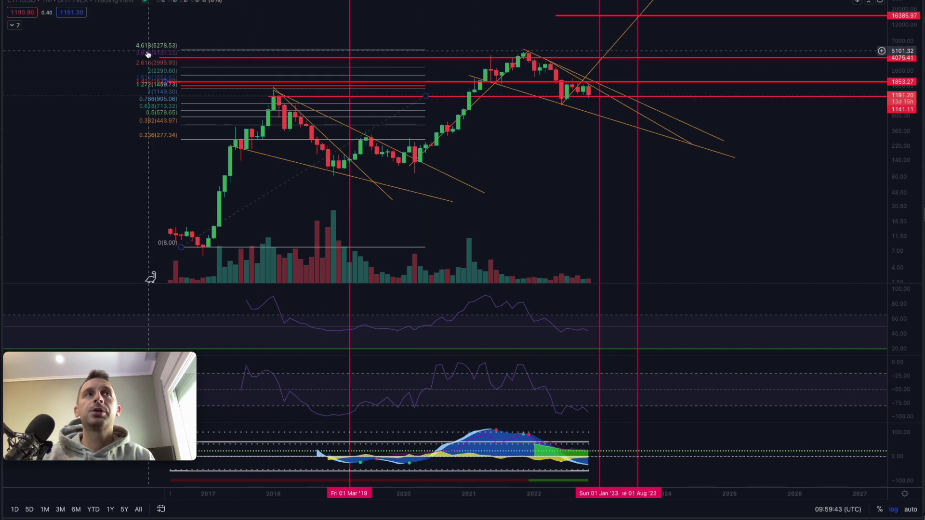
left_click_drag(890, 37, 889, 59)
left_click_drag(739, 42, 718, 42)
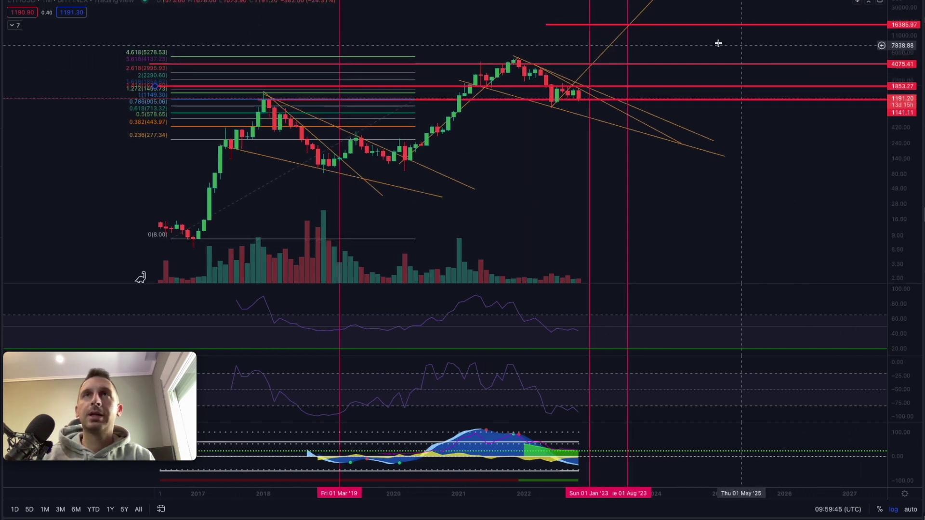
left_click_drag(738, 47, 843, 28)
left_click(704, 28)
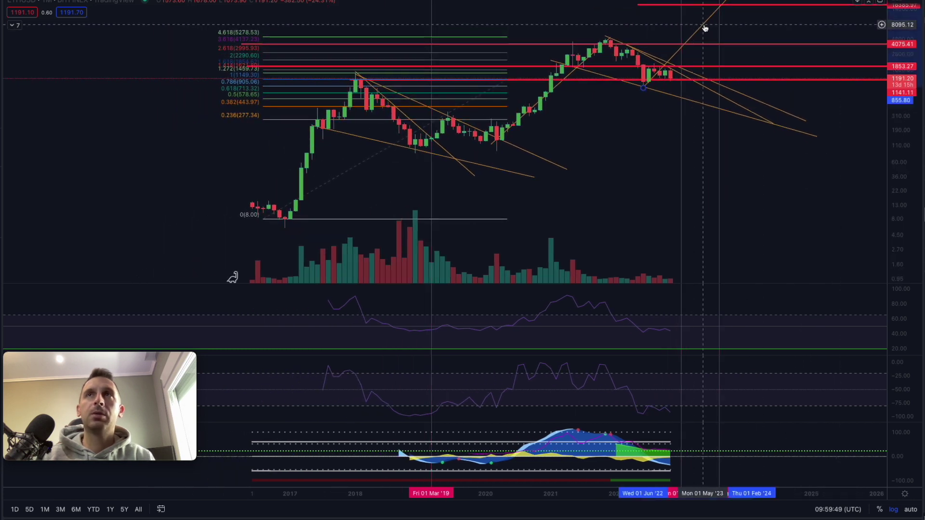
left_click_drag(704, 29, 309, 130)
left_click_drag(248, 195, 283, 225)
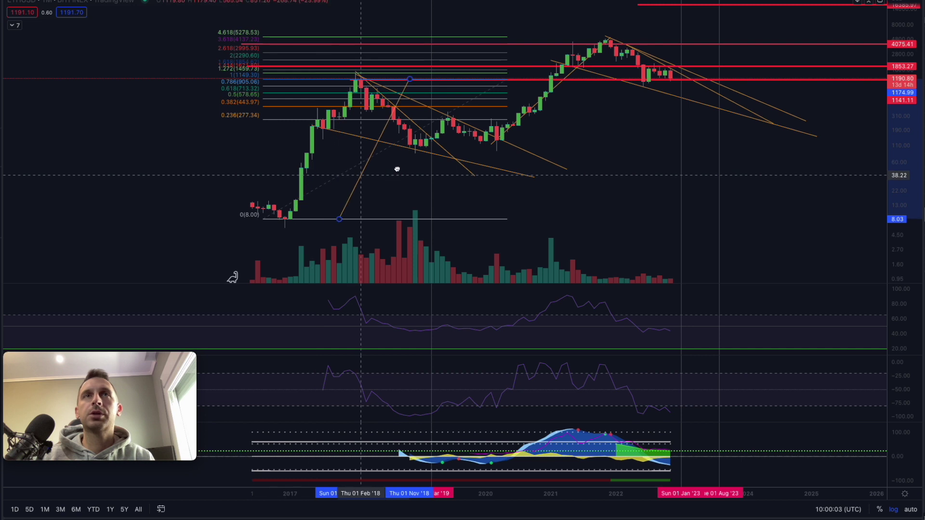
Move the fitted trend line onto the March 2020 low at 89.64, ending in April 2021 at 13113.95.
left_click(497, 151)
left_click(567, 11)
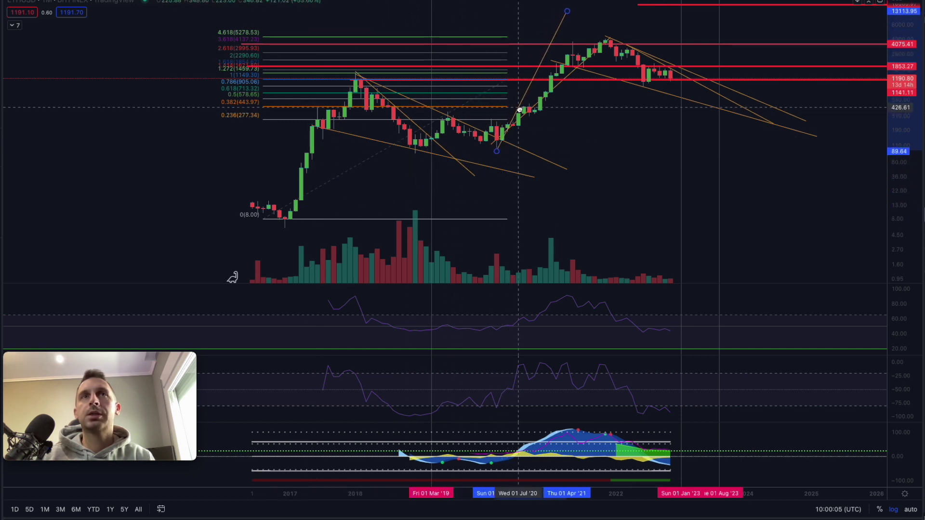
Shift the trend line's end point to the recent cycle's top, in December 2021 at 4927.40.
scroll(582, 49, "right", 2)
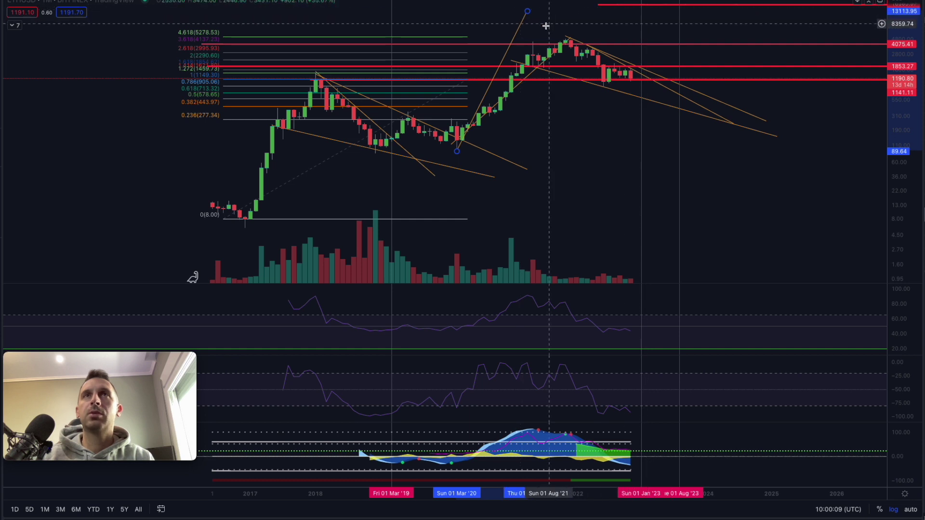
scroll(530, 26, "right", 5)
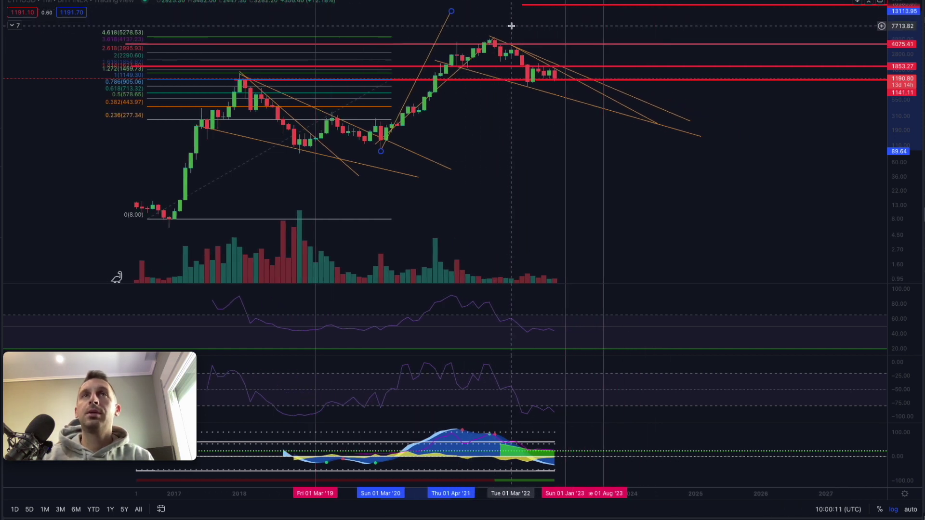
scroll(511, 25, "right", 1)
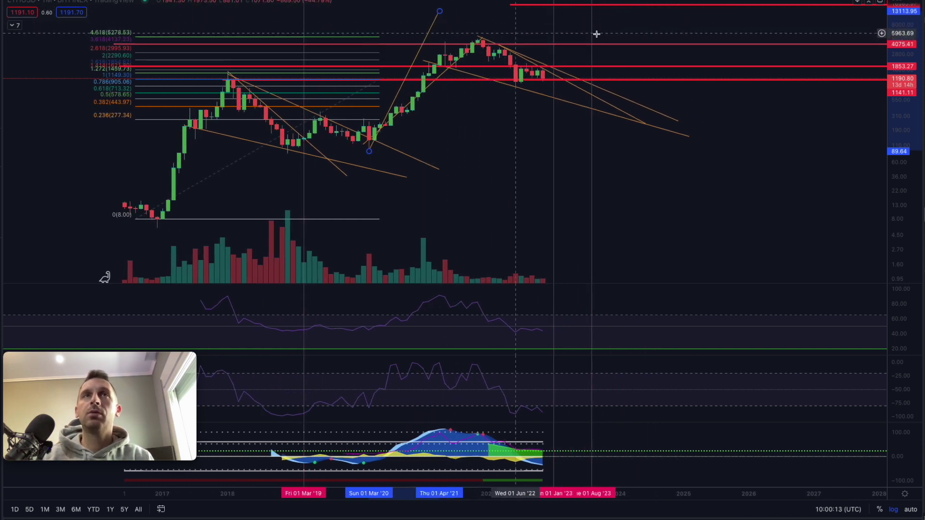
scroll(881, 23, "right", 2)
left_click_drag(898, 21, 898, 48)
left_click_drag(706, 38, 659, 77)
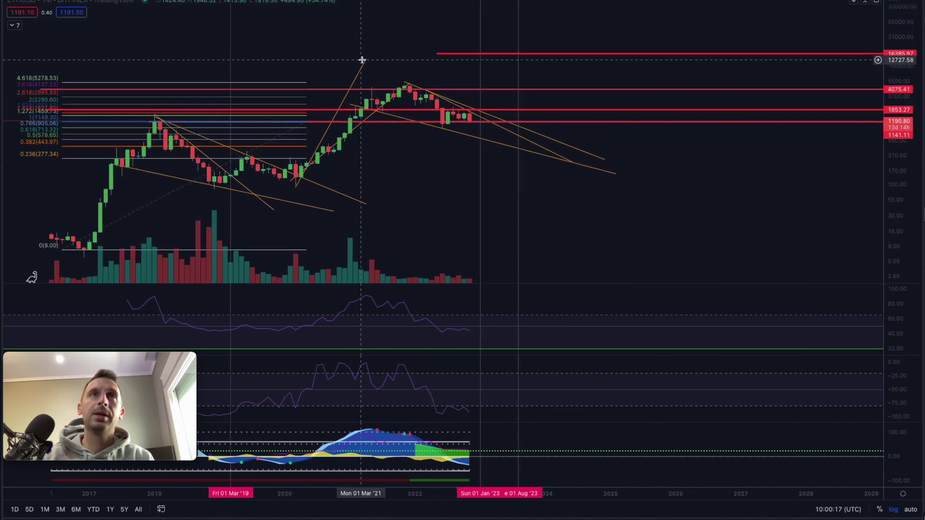
left_click_drag(366, 62, 410, 87)
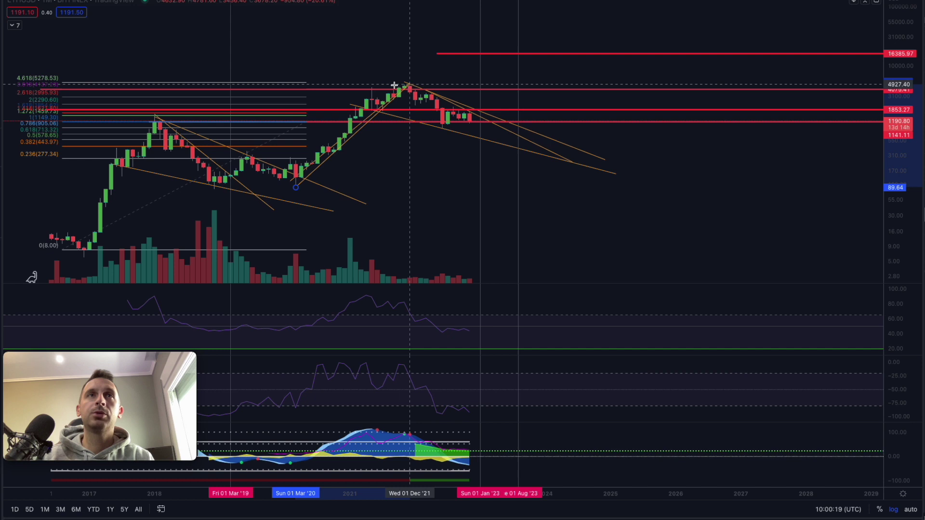
Anchor the trend line's start at the March 2020 low at 112.65, and copy it to run from June 2022 at 896.01 to March 2024 at 39191.67.
left_click(296, 183)
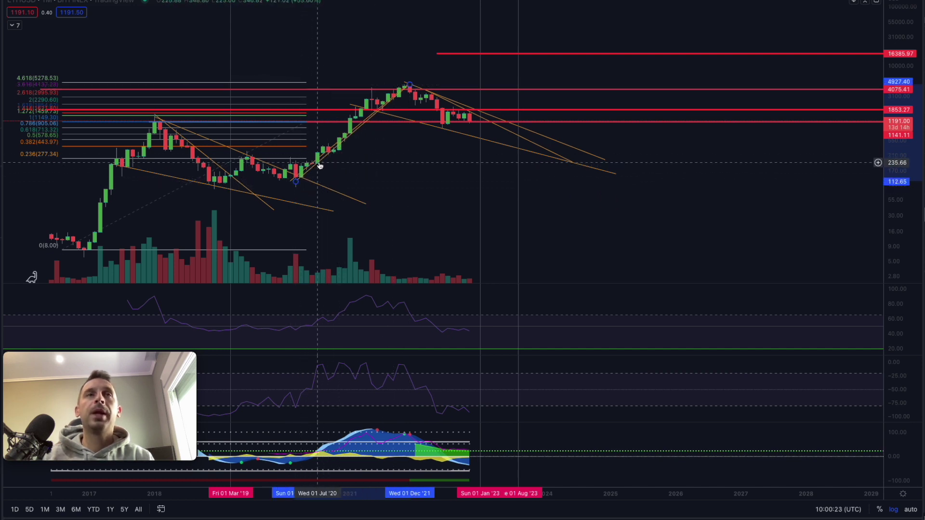
left_click_drag(317, 165, 466, 110)
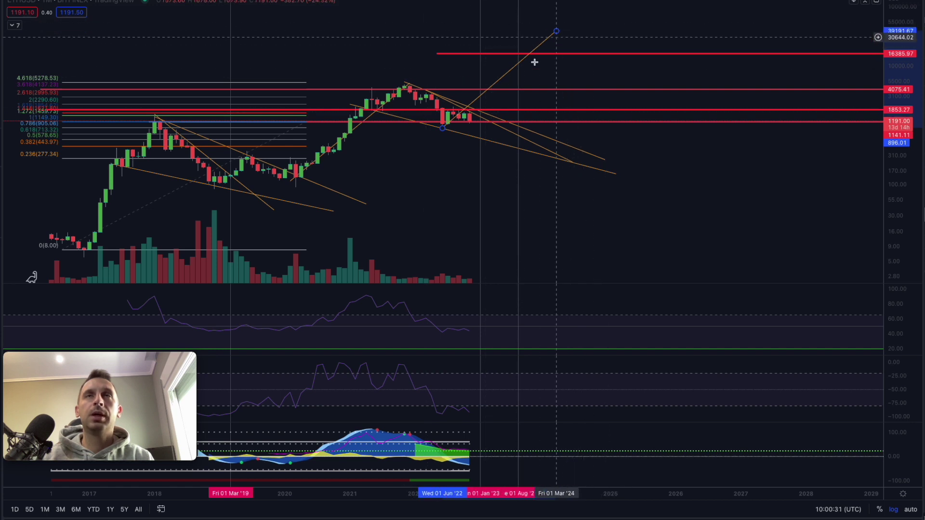
Try a Fibonacci drawing between August 2024 at 4674.36 and July 2019 at 123.00.
left_click(31, 277)
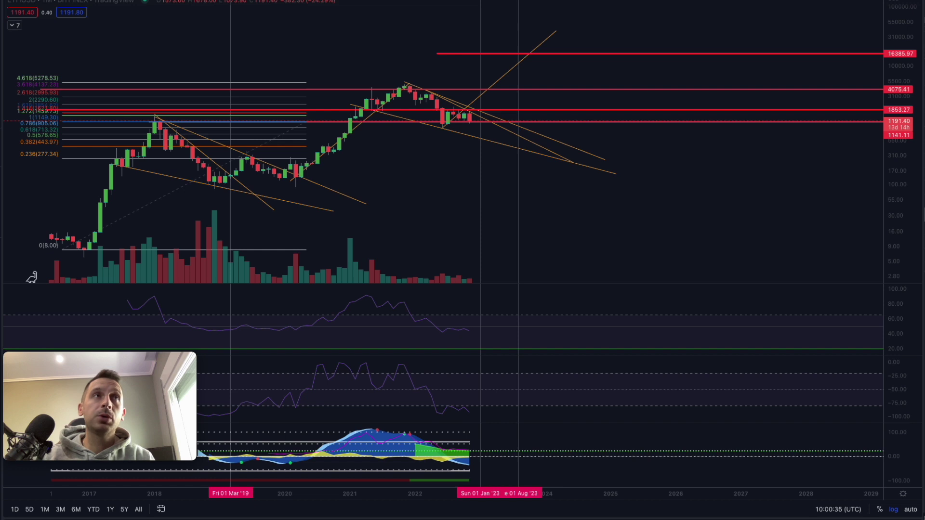
left_click(583, 85)
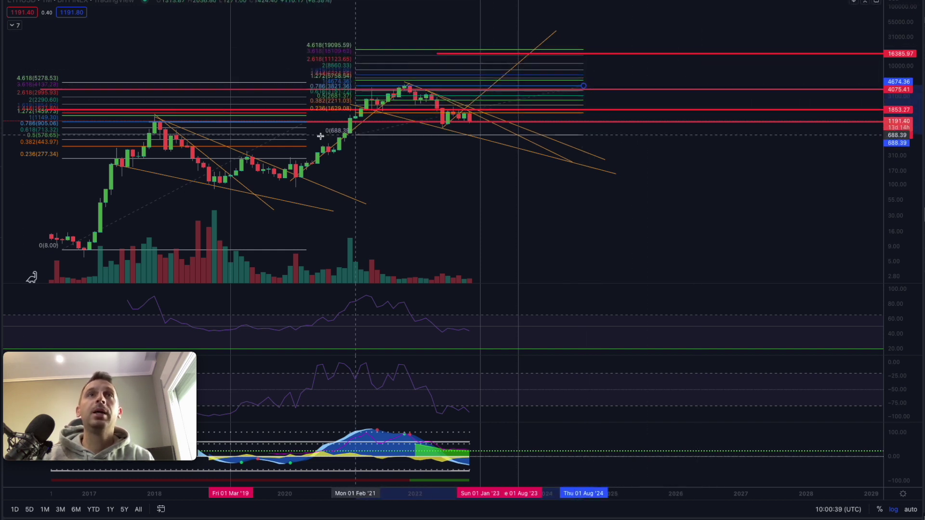
left_click(252, 179)
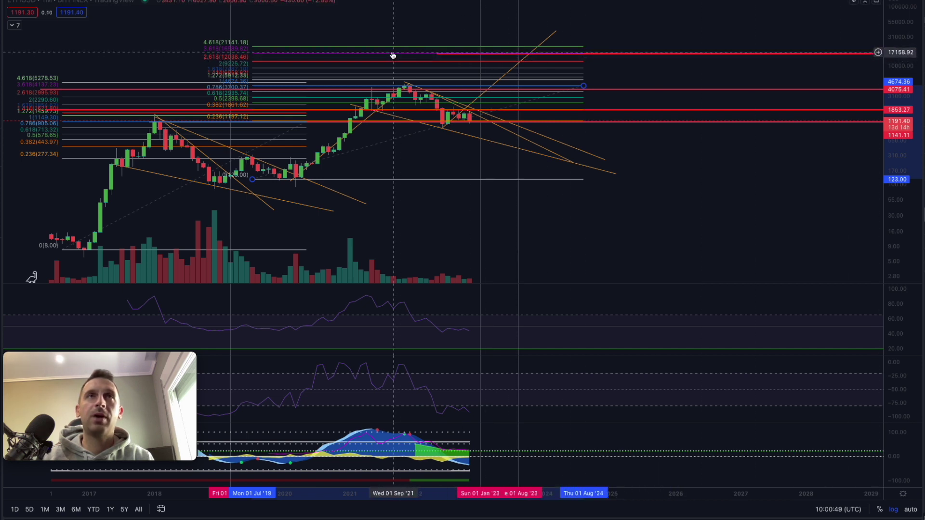
key("Delete")
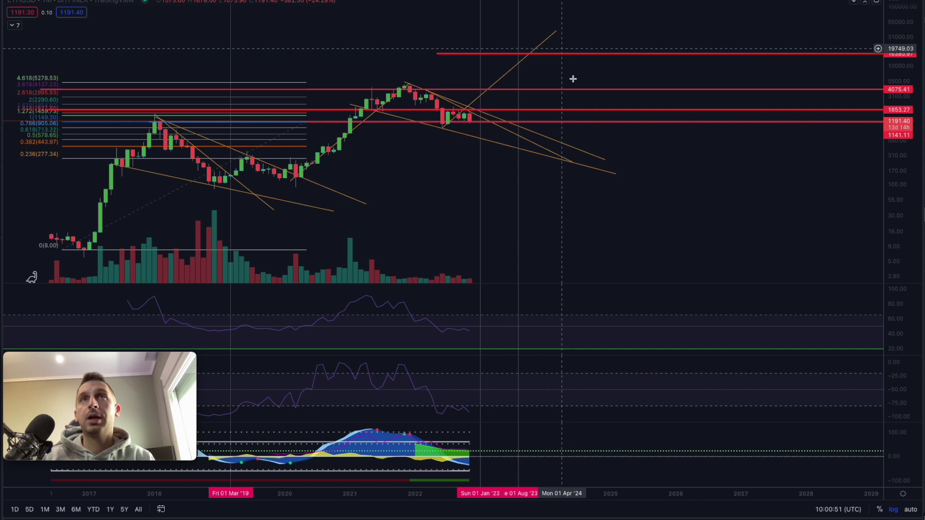
Delete the trend line projected from the June 2022 low and the older Fibonacci drawing over the 2017–2020 cycle.
left_click(500, 82)
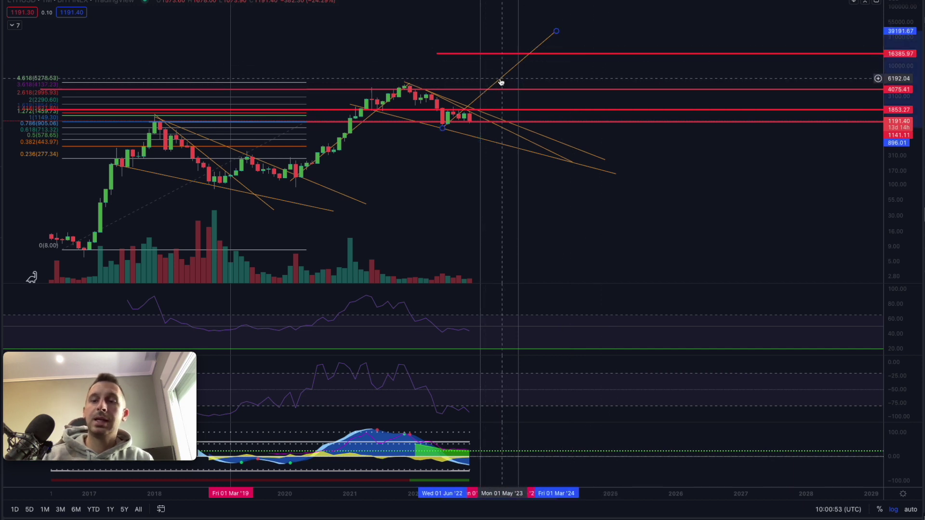
key("Delete")
scroll(500, 79, "left", 3)
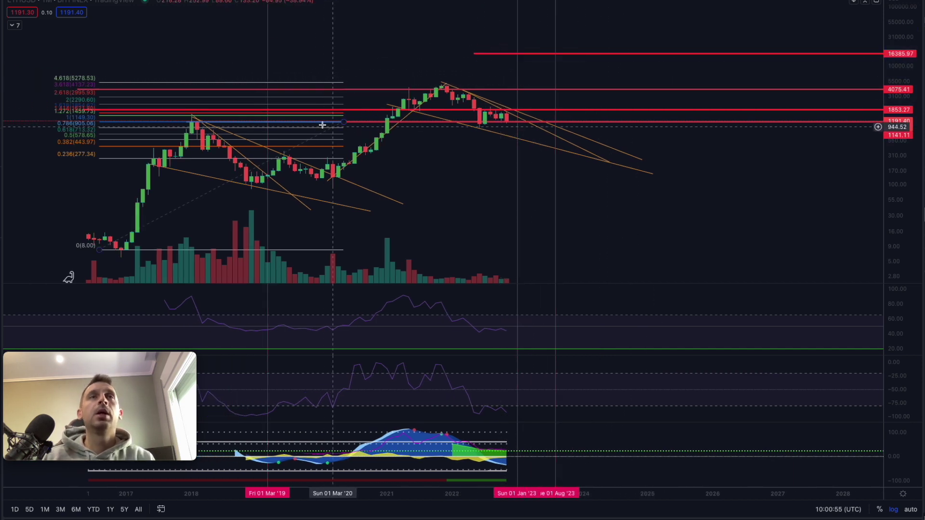
left_click(316, 100)
key("Delete")
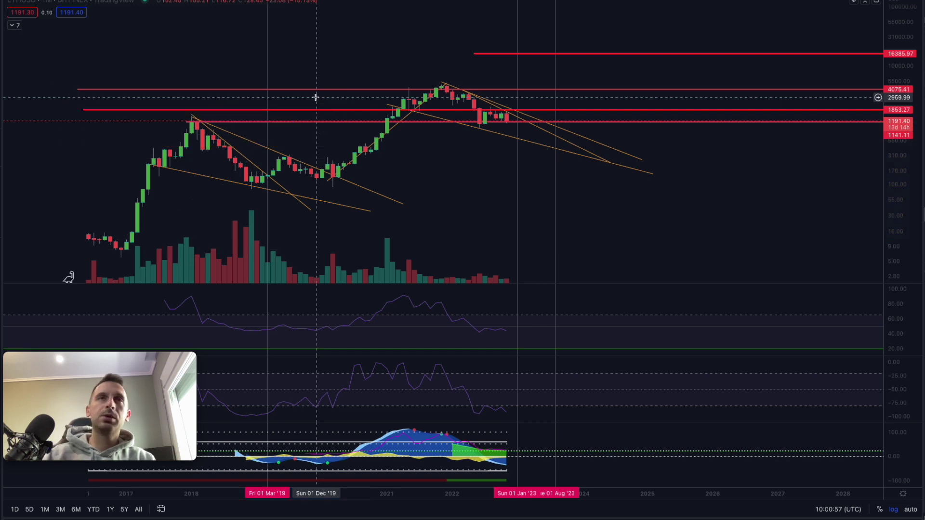
Examine the 2019 price action around the March 2019 vertical line against the current candles inside the falling trend lines.
scroll(349, 137, "left", 2)
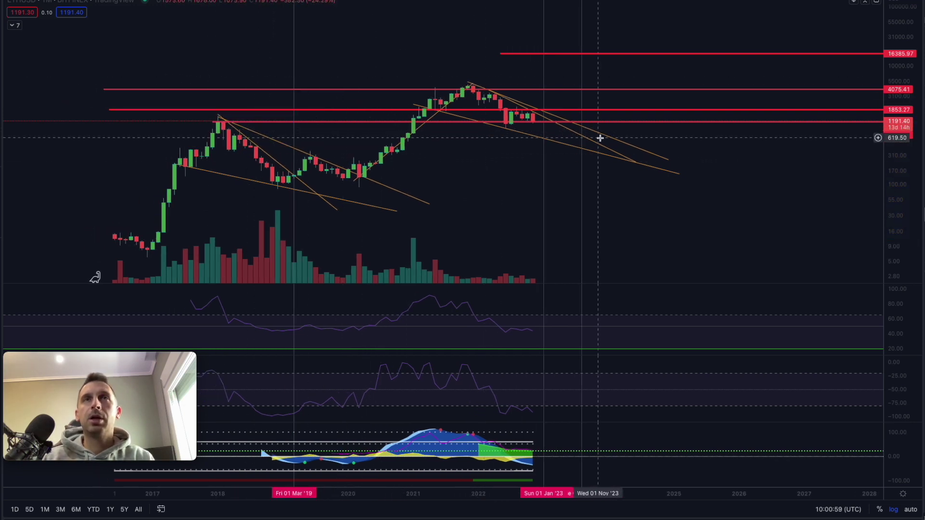
scroll(198, 248, "right", 1)
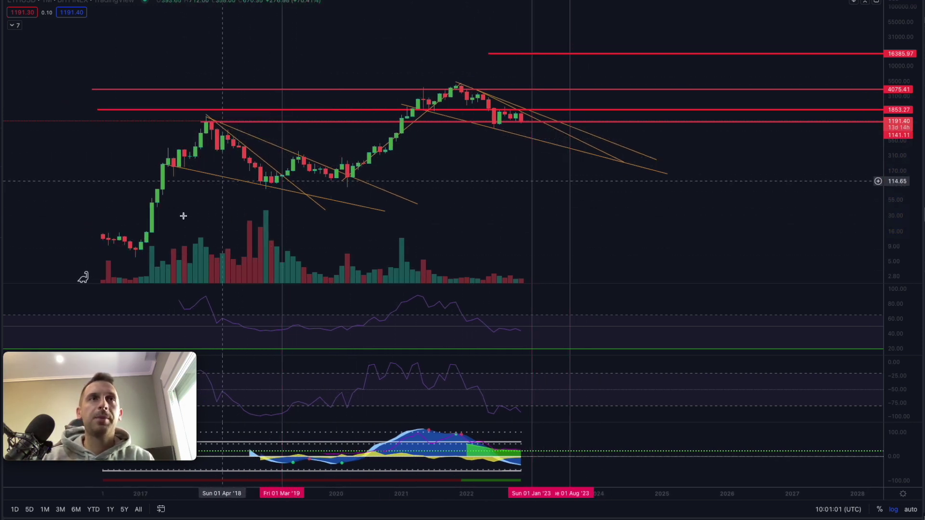
scroll(330, 181, "up", 1)
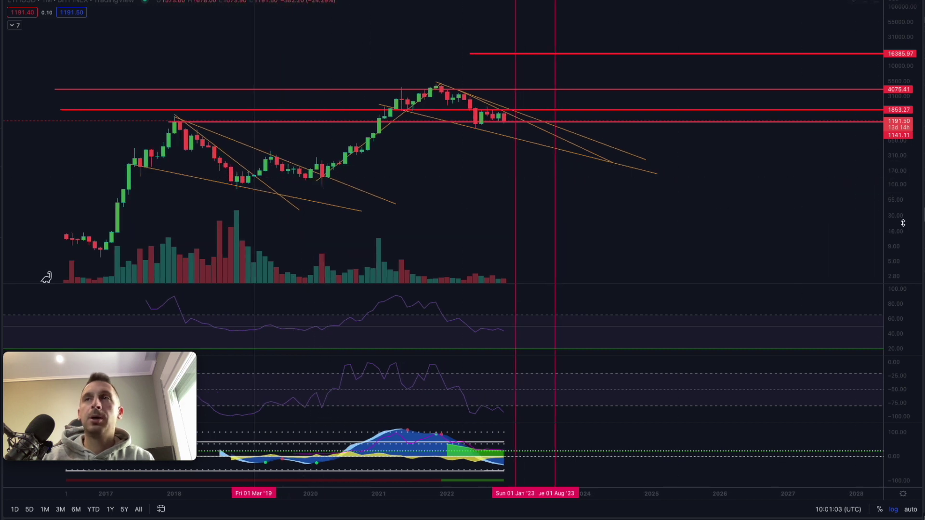
left_click_drag(900, 224, 899, 202)
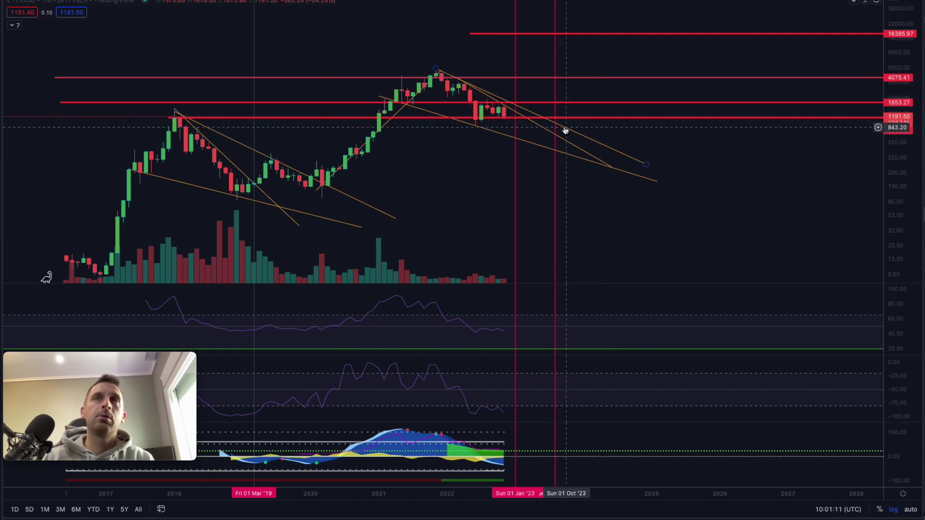
scroll(507, 139, "up", 2)
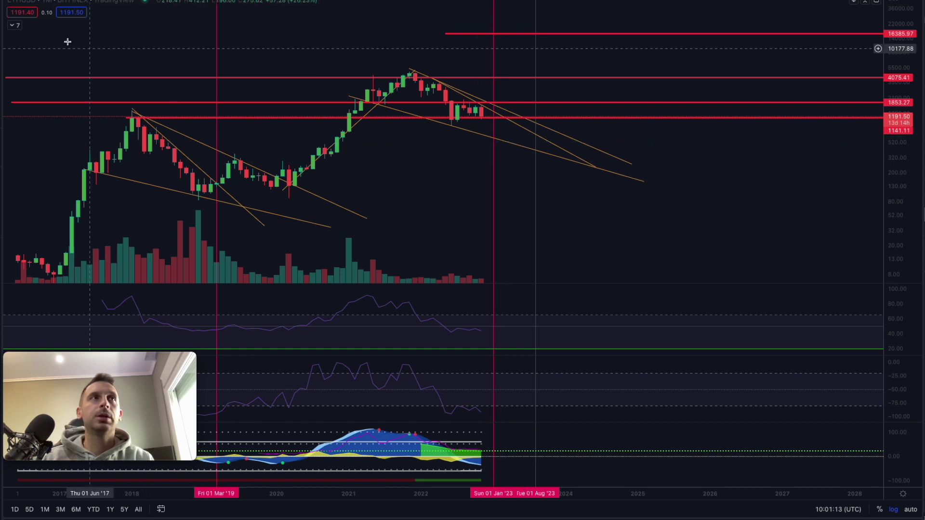
left_click(1, 22)
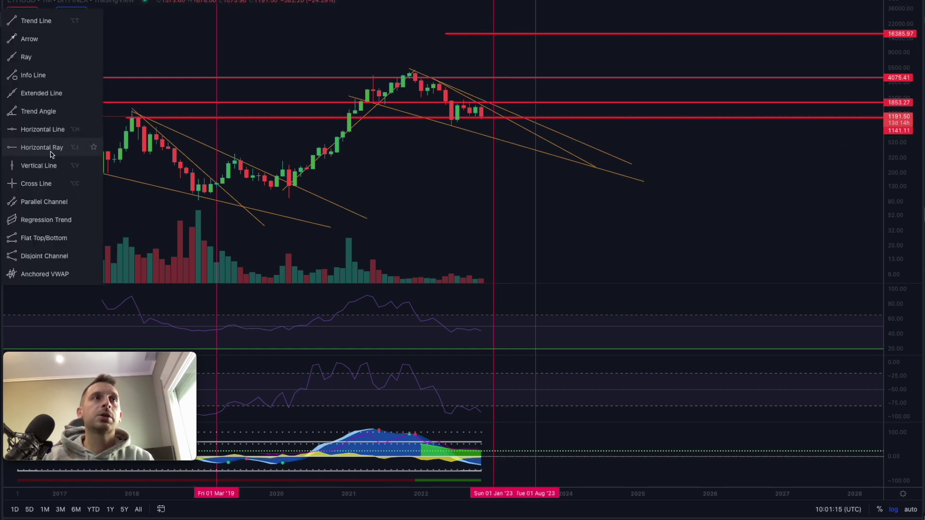
left_click(235, 166)
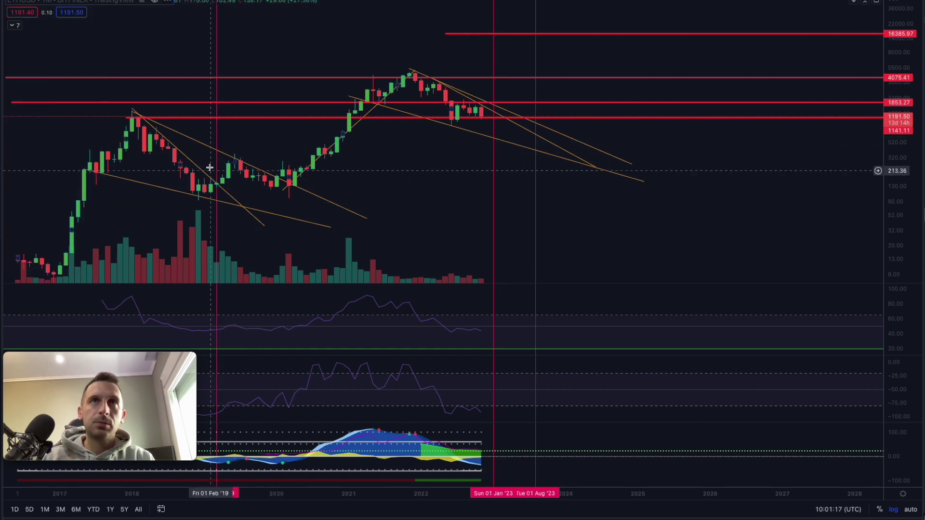
left_click(218, 190)
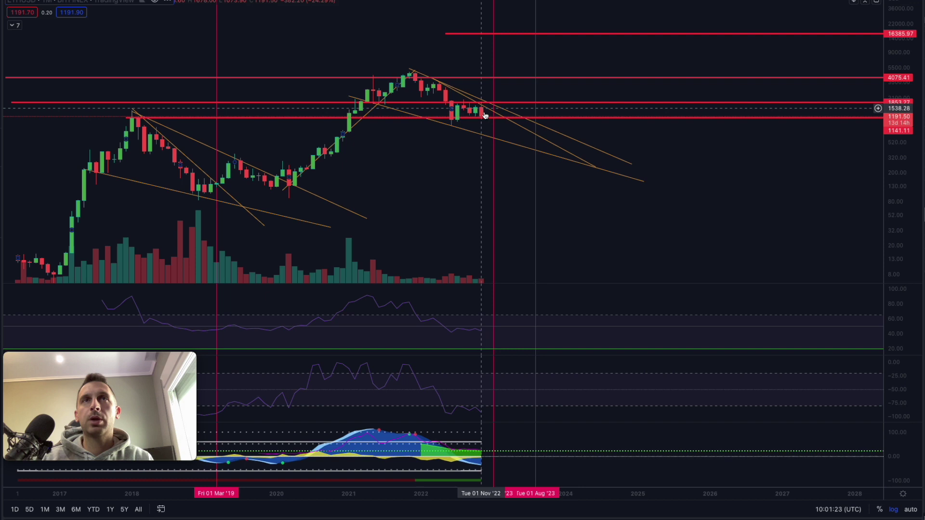
scroll(456, 126, "up", 1)
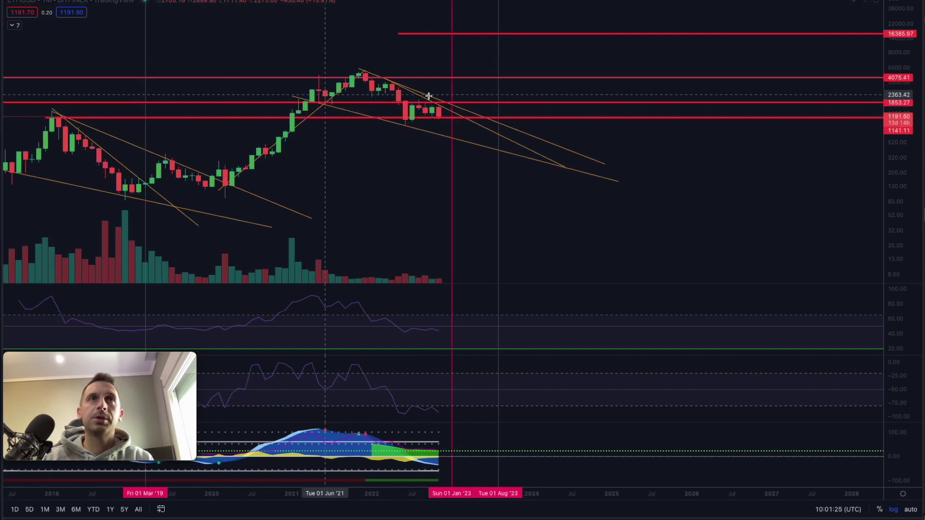
Try sketching a freehand price path from December 2022 up to the 1853.27 ray in January 2023, and down toward August 2023.
left_click(448, 115)
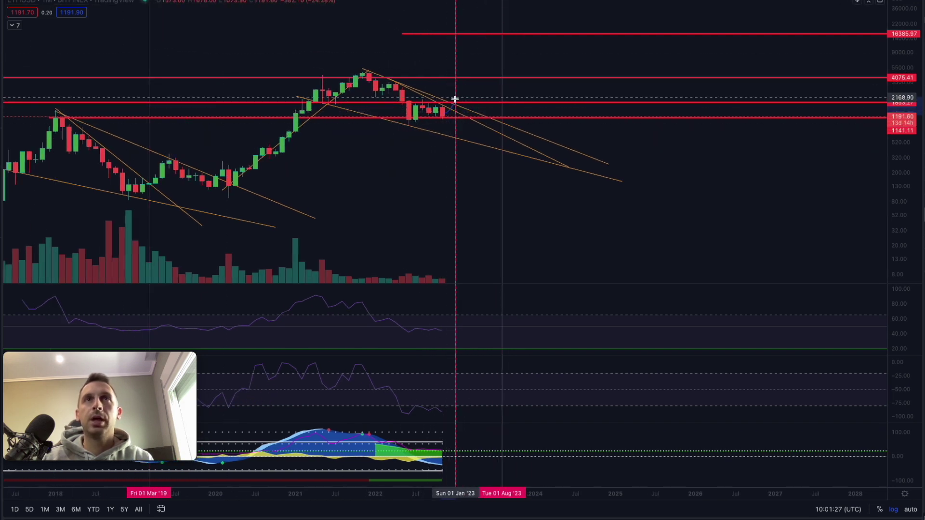
left_click(501, 123)
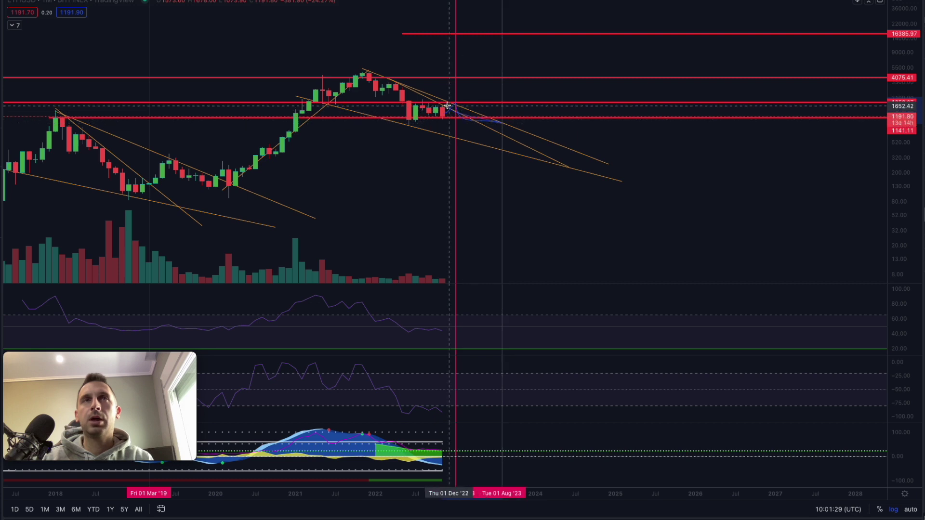
mouse_move(454, 105)
left_mouse_down()
mouse_move(501, 122)
mouse_move(454, 102)
left_mouse_up()
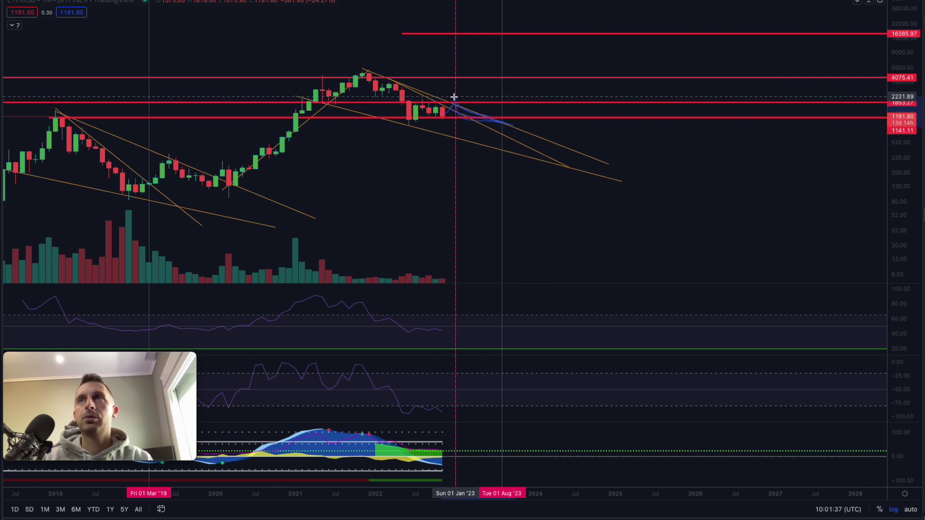
left_click_drag(454, 96, 455, 98)
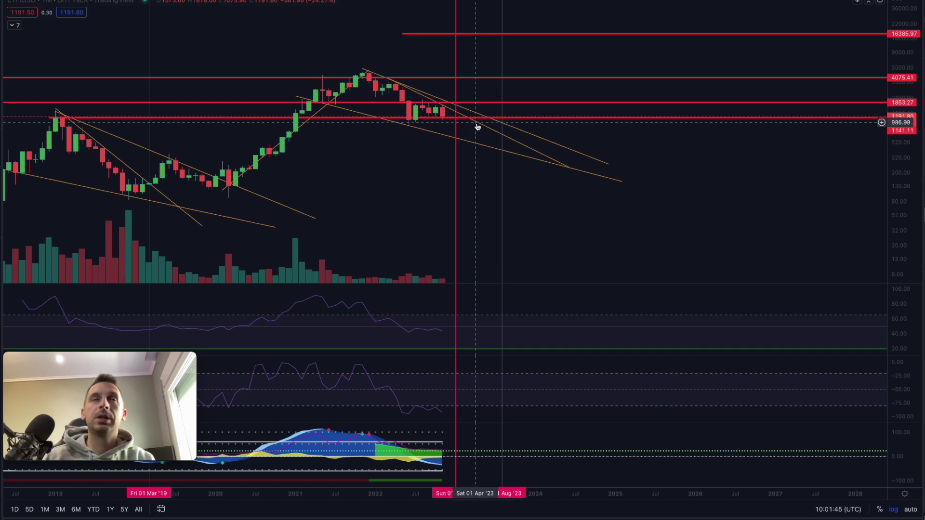
Examine the latest candles at the ray on the 2018 peak, near the January and August 2023 vertical lines.
scroll(477, 126, "left", 2)
left_click_drag(887, 202, 888, 72)
scroll(577, 71, "right", 4)
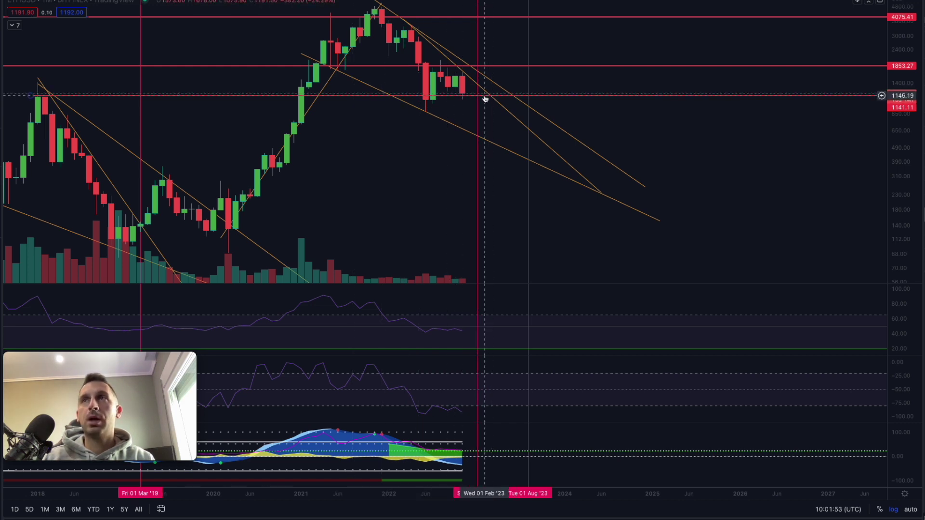
scroll(501, 99, "down", 4)
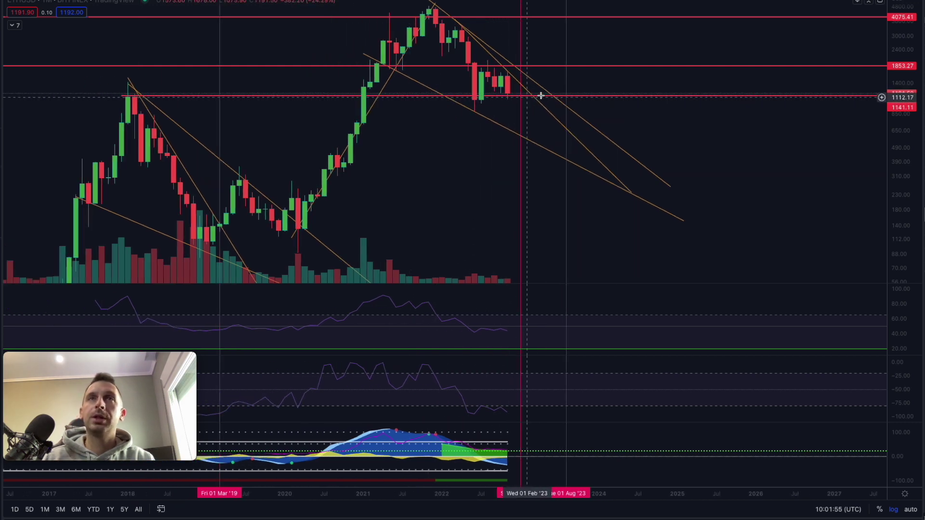
left_click_drag(903, 36, 903, 78)
scroll(556, 114, "up", 2)
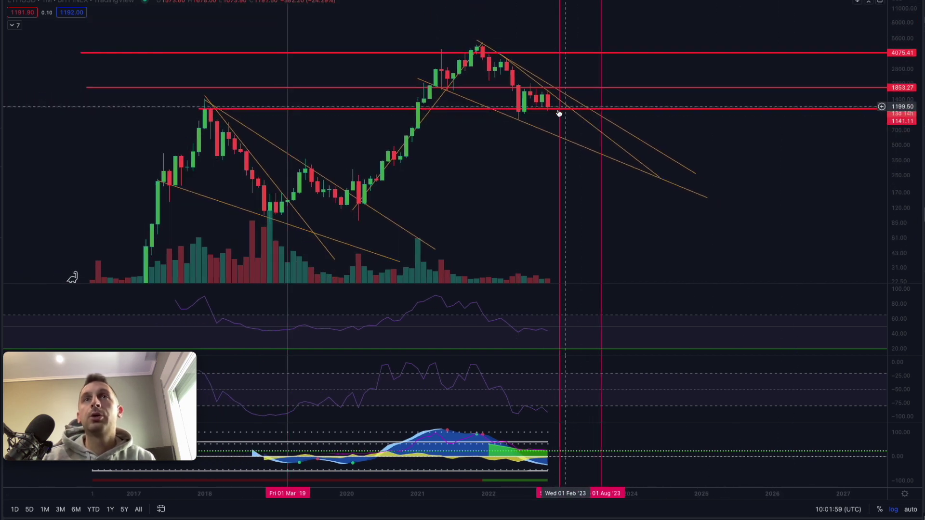
scroll(540, 114, "up", 1)
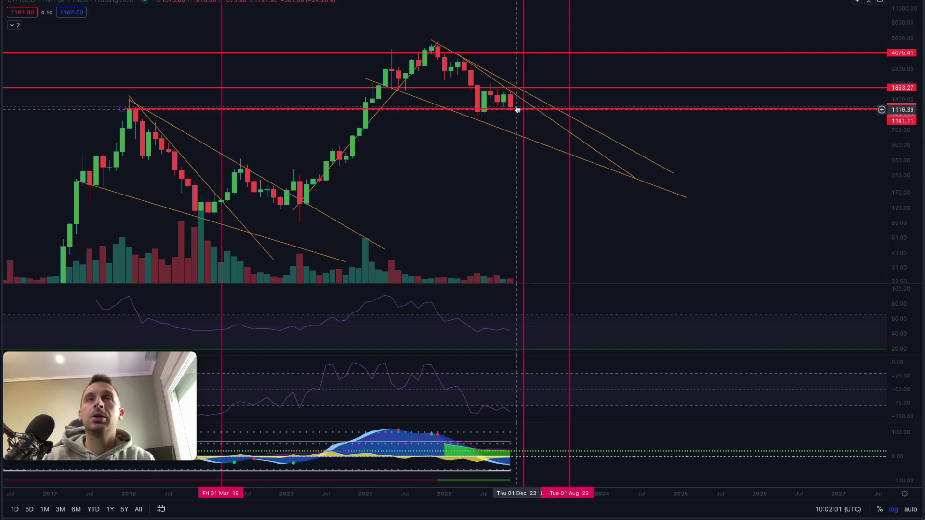
left_click(522, 116)
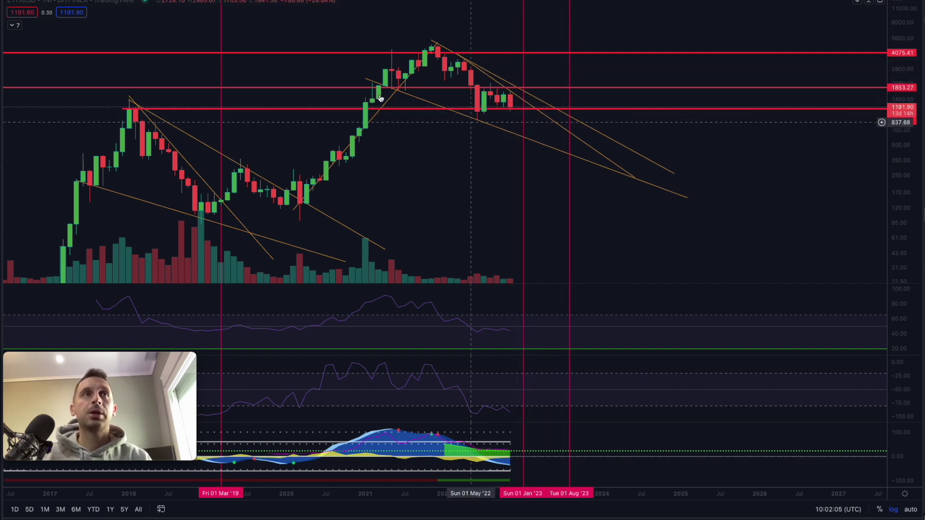
scroll(313, 163, "down", 1)
scroll(312, 163, "down", 1)
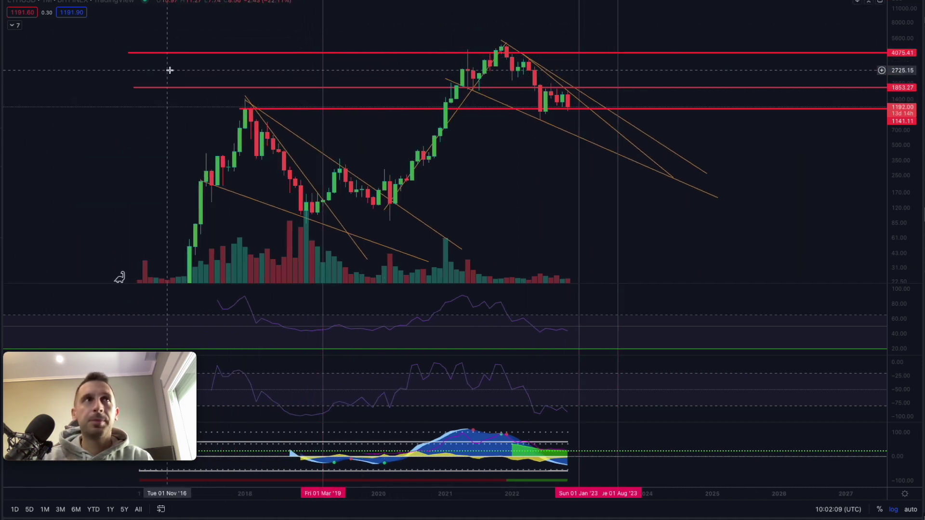
Place a horizontal ray at a price of 2242.58, starting in January 2018.
left_click(2, 21)
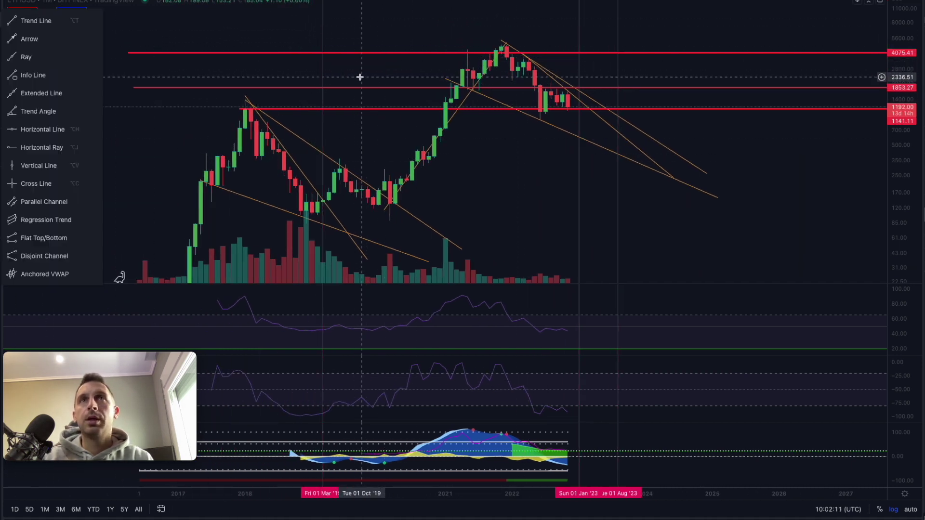
left_click(360, 78)
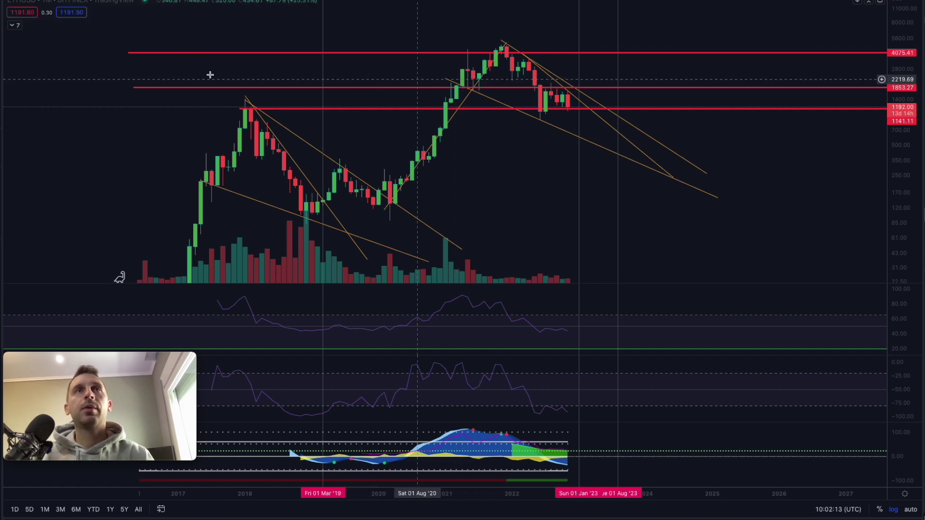
left_click(242, 79)
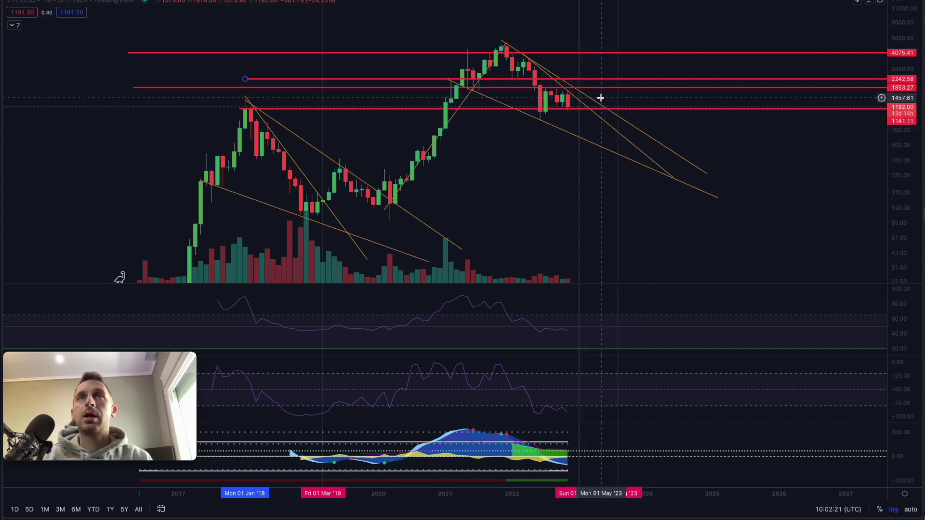
left_click_drag(599, 97, 554, 91)
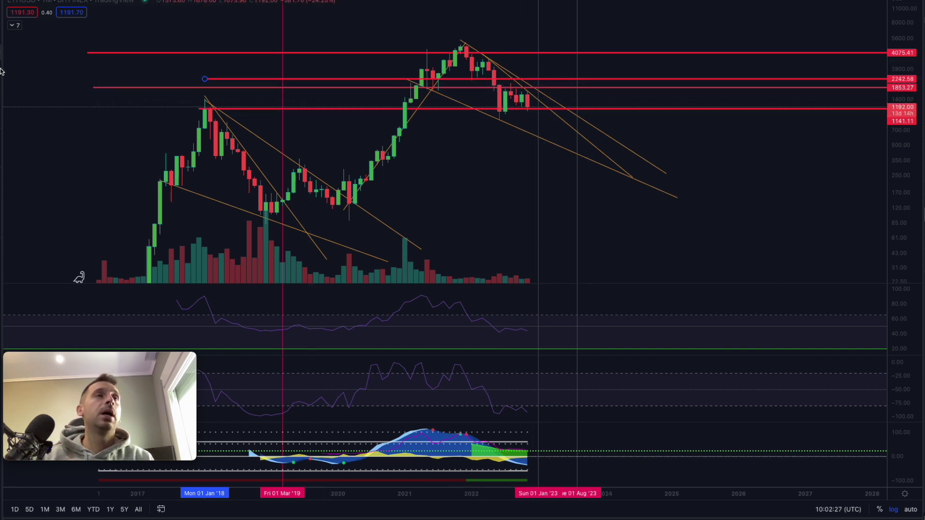
Draw a path from the mid-2022 low up to the 1853.27 ray in January 2023, and down to about 696 in August 2023.
left_click(1, 53)
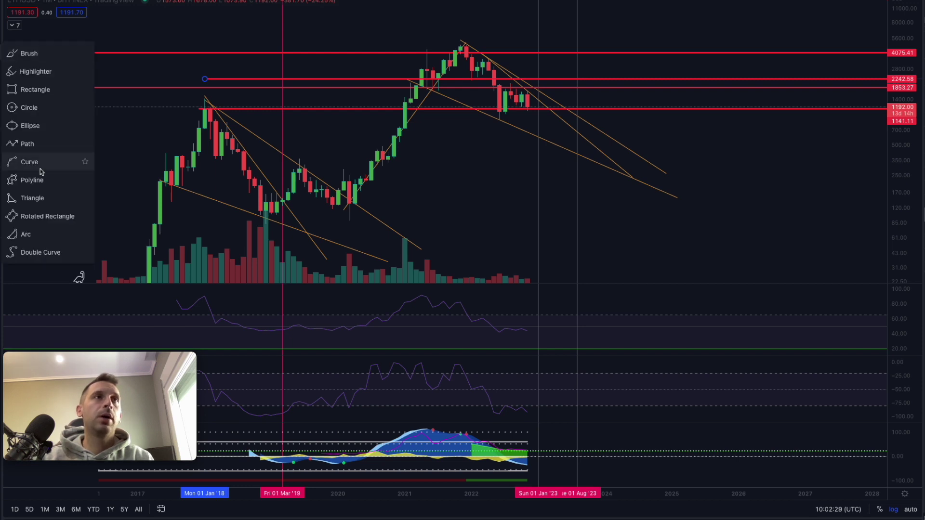
left_click(40, 143)
left_click_drag(506, 71, 457, 104)
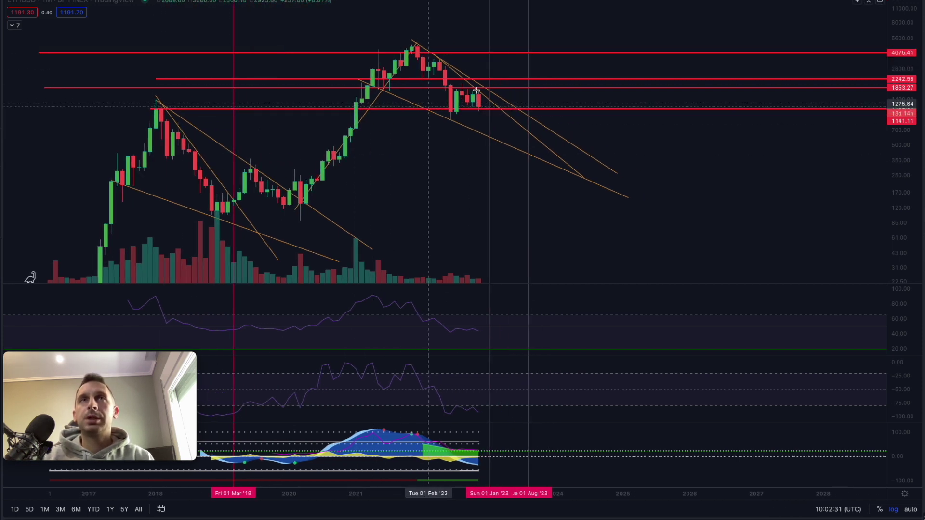
left_click(452, 110)
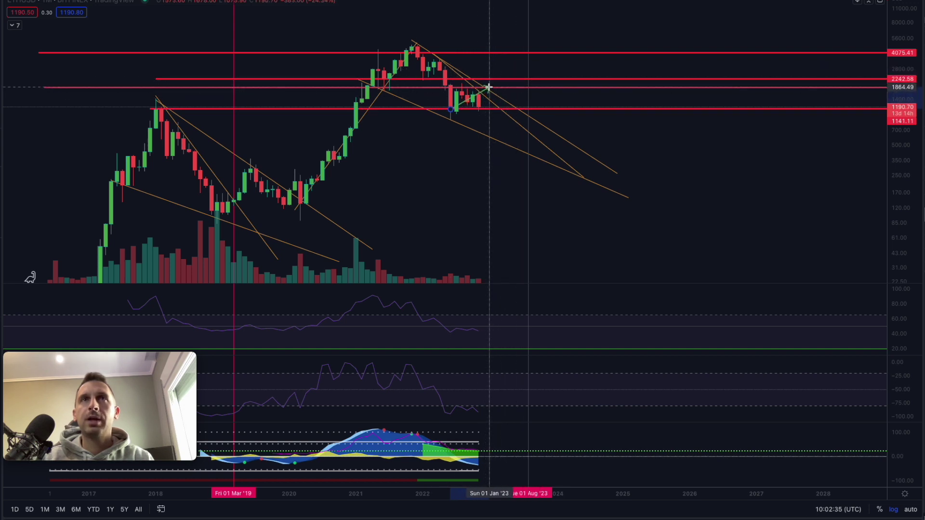
left_click(488, 88)
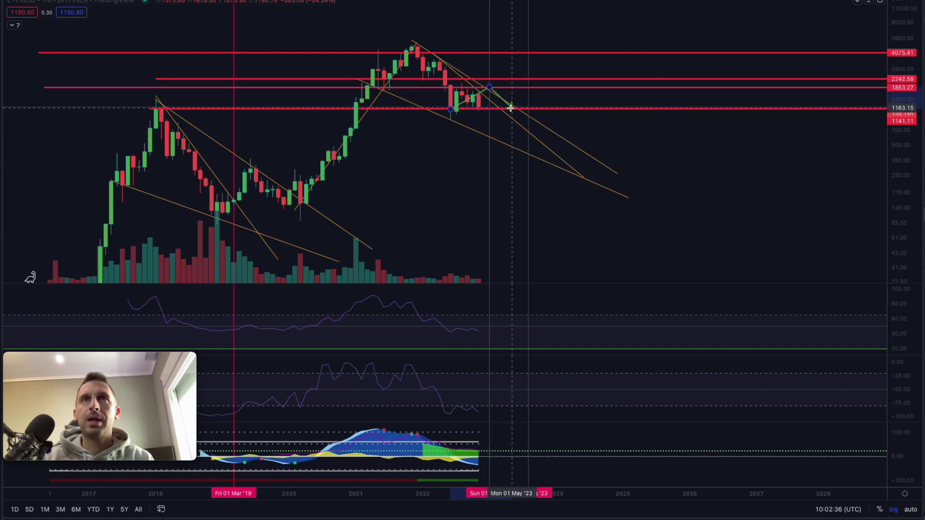
left_click(527, 131)
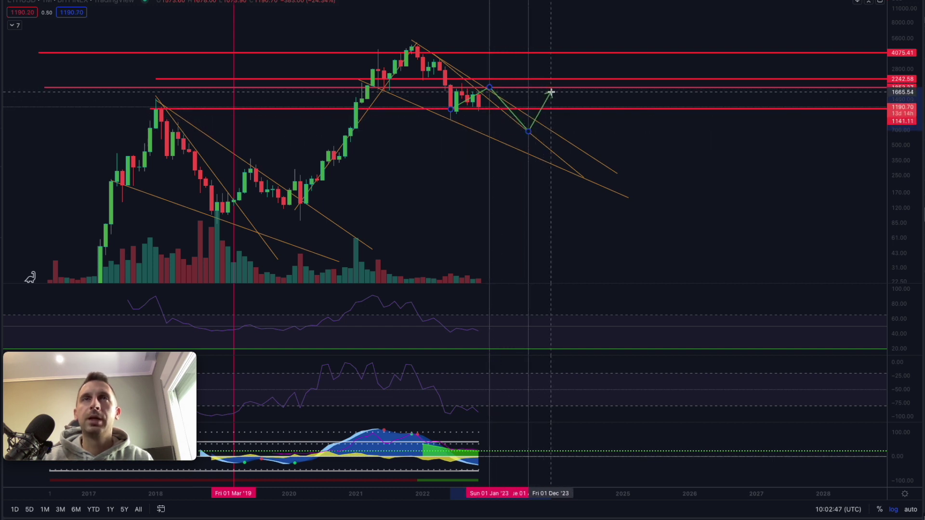
Continue the path up to the 2242.58 ray, back to the 1853.27 ray, and up to end at the 4075.41 ray in mid-2024.
left_click(556, 78)
left_click(567, 88)
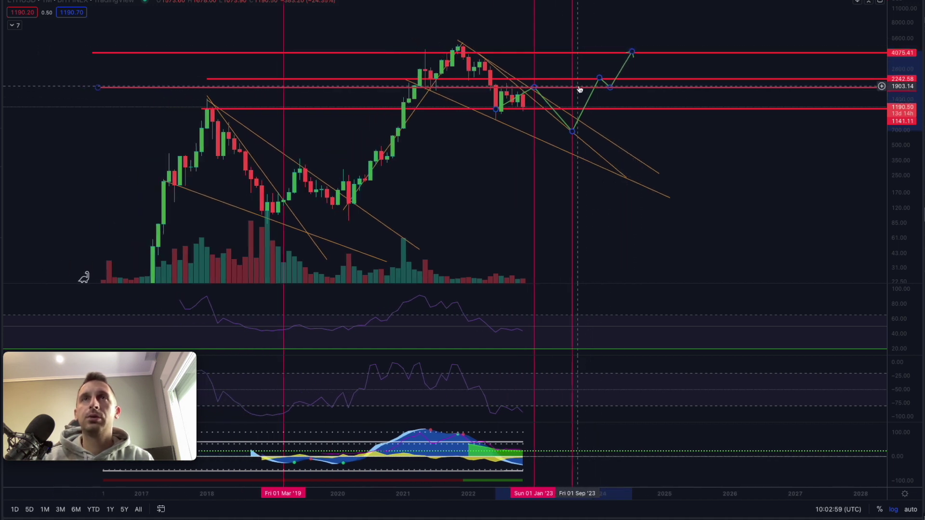
left_click_drag(659, 121, 704, 138)
scroll(693, 79, "down", 1)
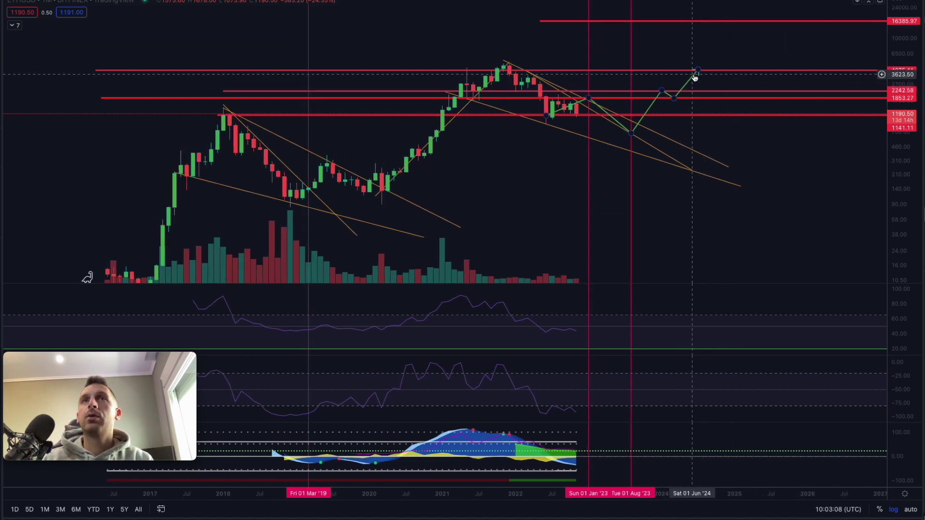
Measure the rallies from the March 2020 low to the late-2021 peak and from the December 2016 low to the early-2018 peak.
scroll(417, 183, "down", 2)
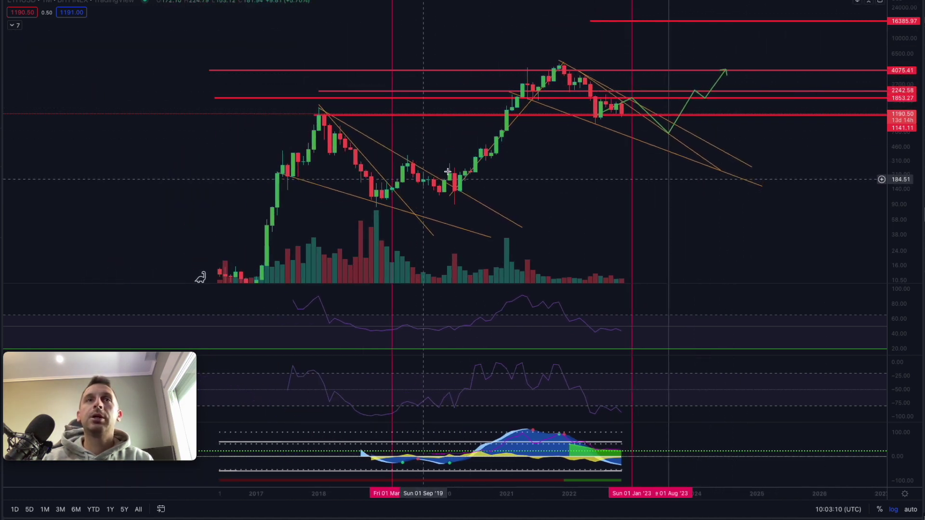
scroll(462, 166, "right", 2)
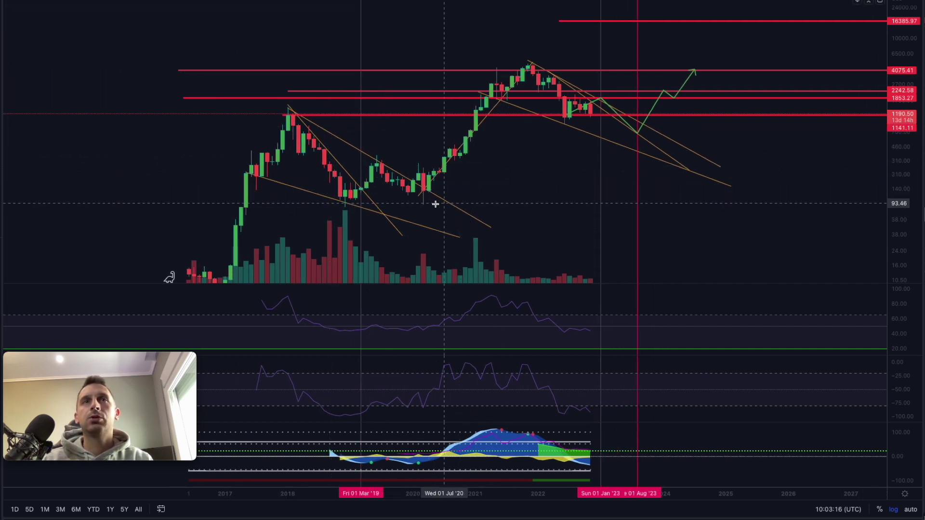
left_click_drag(423, 204, 664, 27)
left_click(529, 64)
left_click(556, 56)
left_click_drag(330, 270, 398, 80)
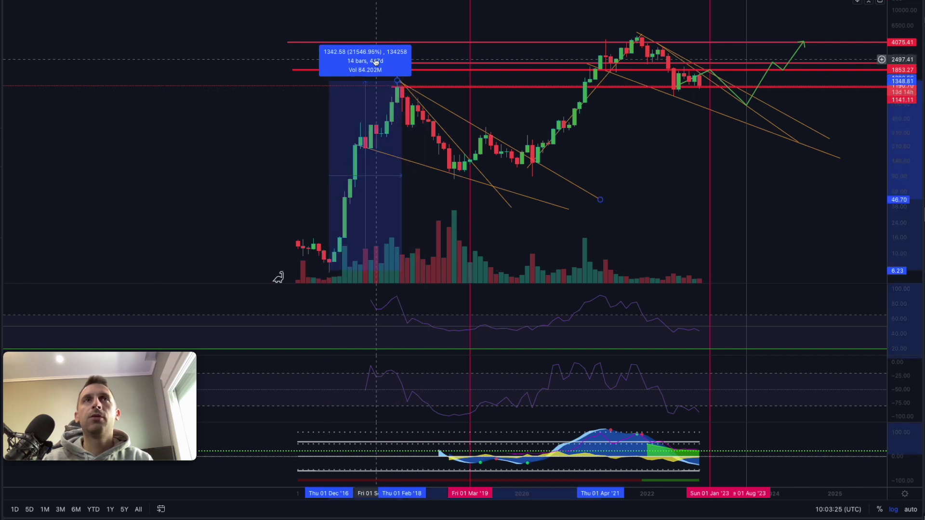
Measure 16 bars from about 894 at the August 2023 vertical line up to near the 16385.97 ray in December 2024.
left_click_drag(657, 140, 553, 201)
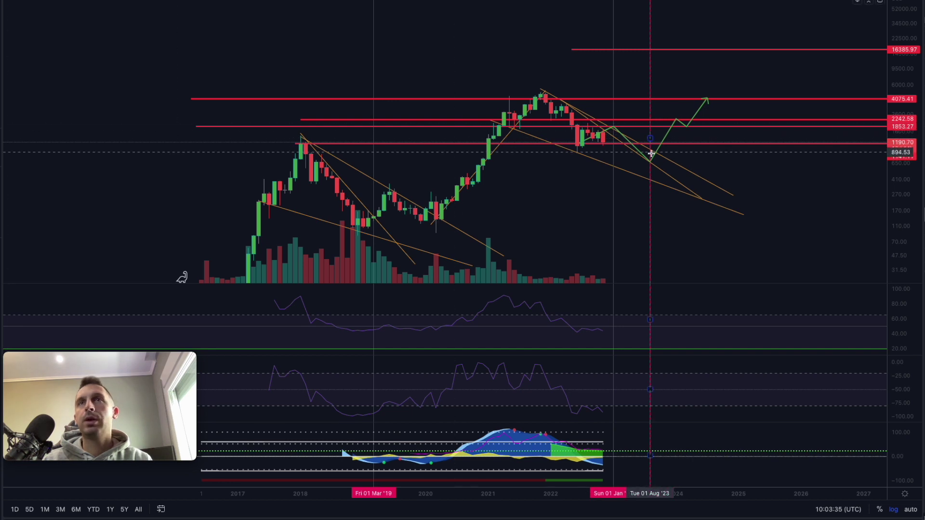
left_click_drag(650, 152, 731, 51)
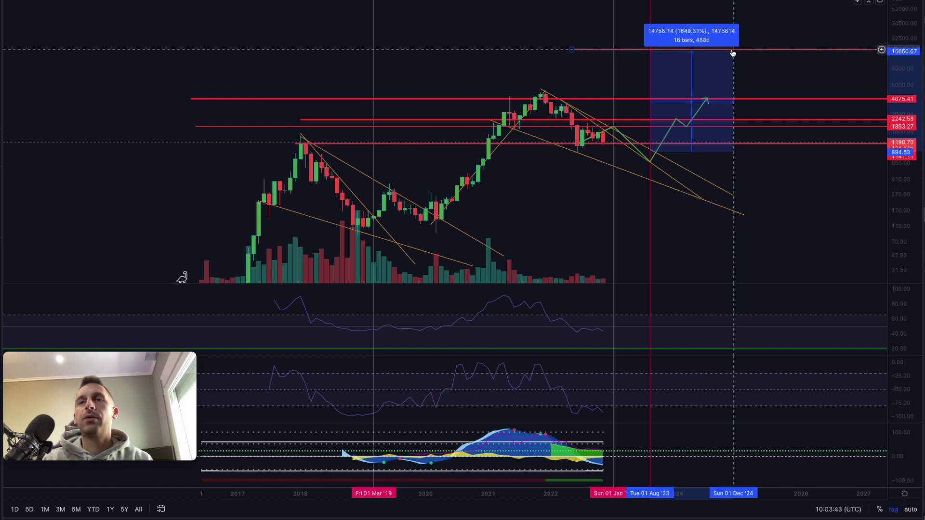
Place a vertical line at December 2024 and move the price path's end point to where it meets the 16385.97 ray.
left_click(1, 24)
left_click(347, 139)
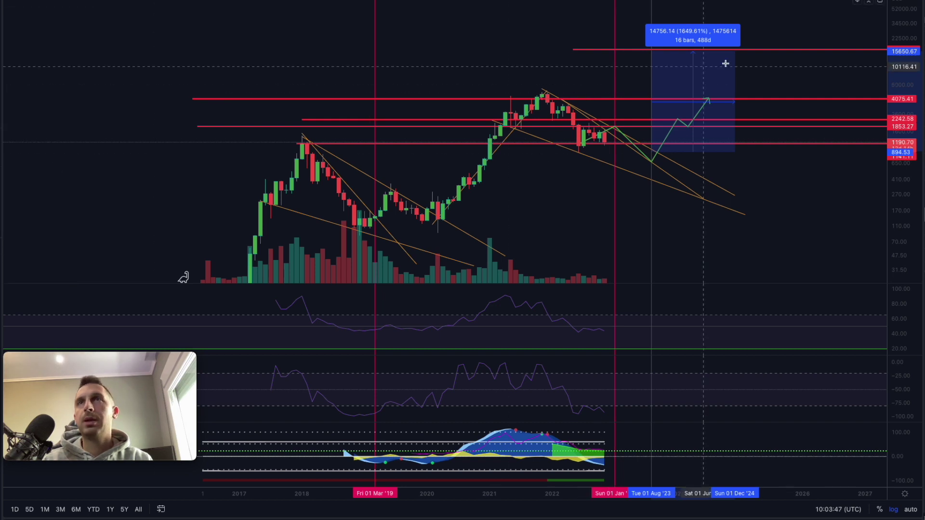
left_click(732, 59)
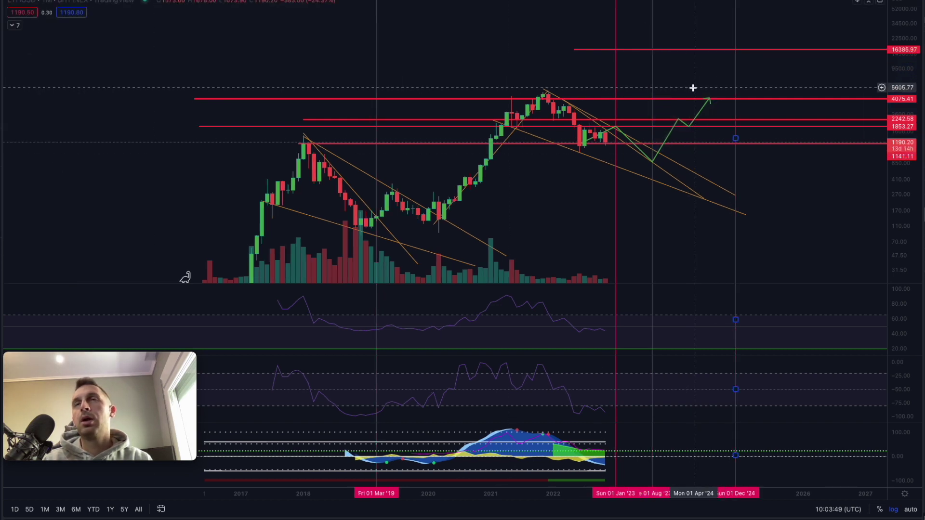
left_click_drag(709, 99, 735, 49)
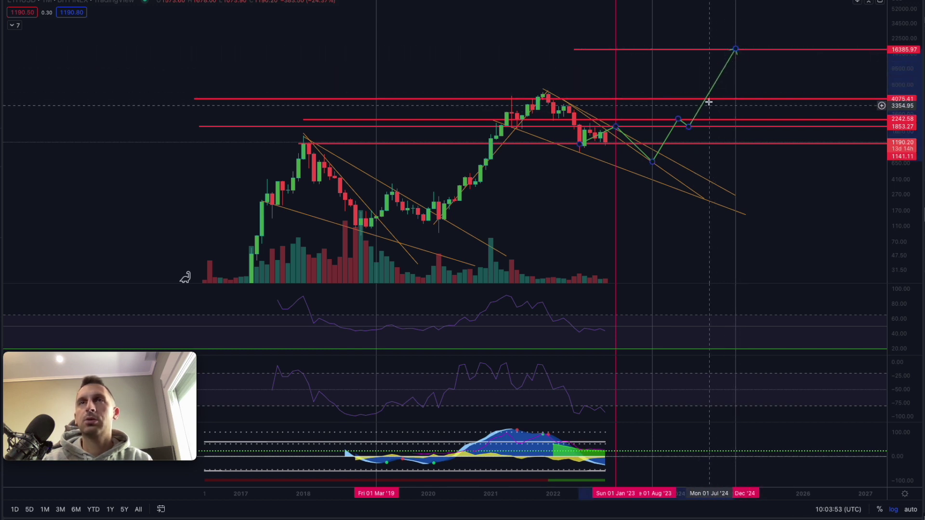
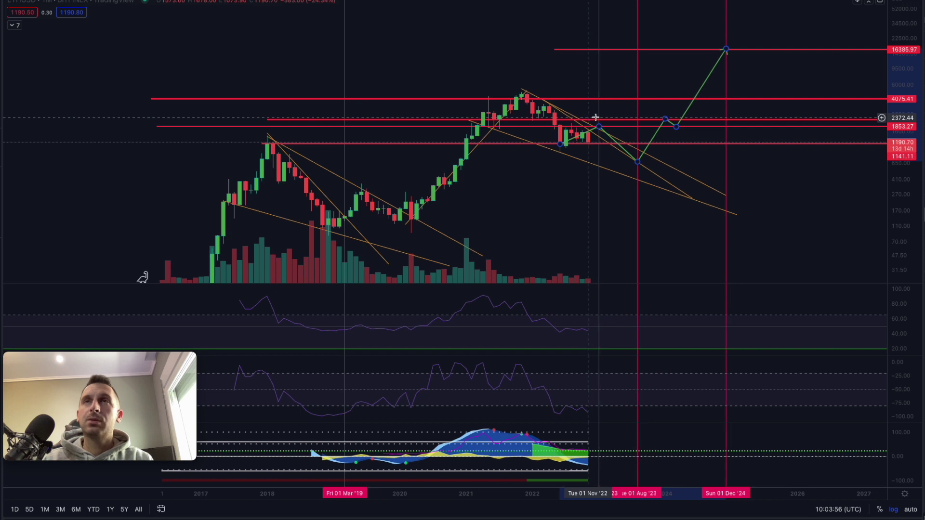
Measure the time from the January 2018 peak to the January 2021 candle where price regained that high.
scroll(382, 197, "left", 1)
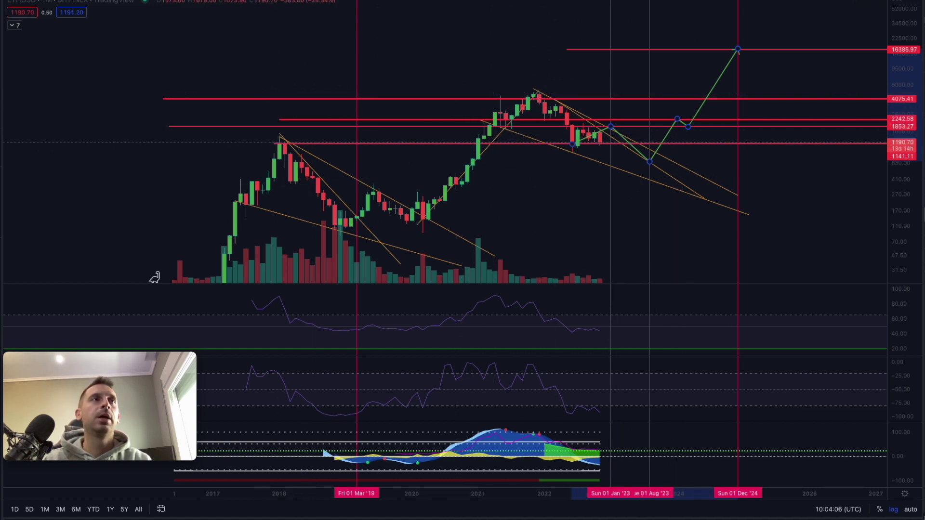
left_click(279, 143, "shift")
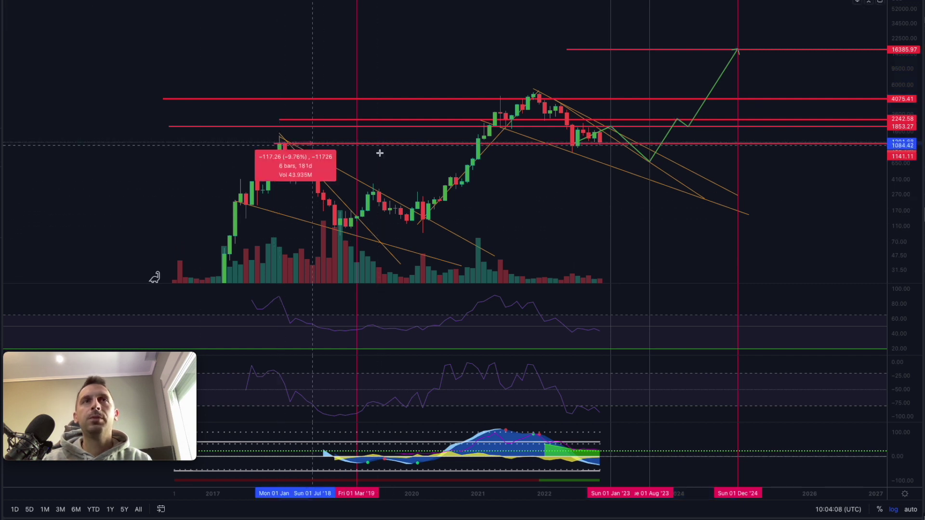
left_click(475, 148)
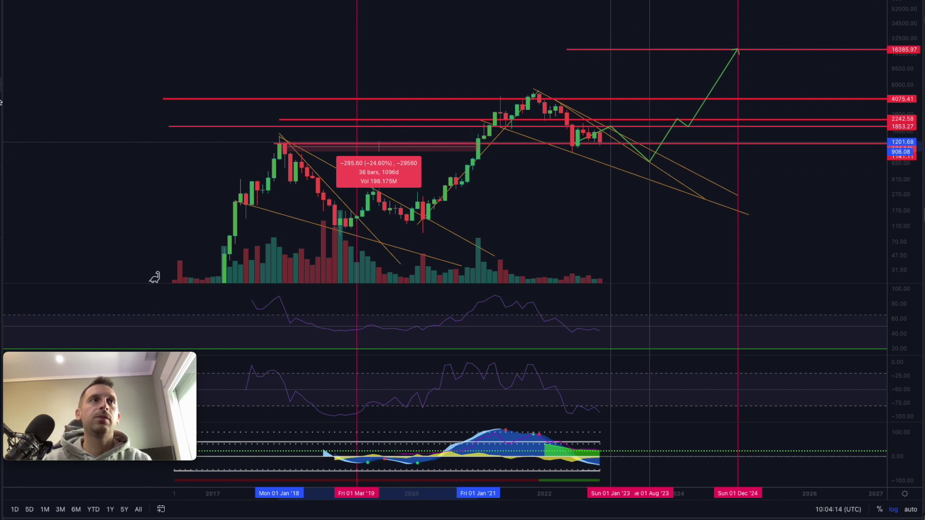
Measure from the November 2021 peak to mid-2024 near the 4075.41 ray, and place a vertical line at July 2024.
left_click(534, 95, "shift")
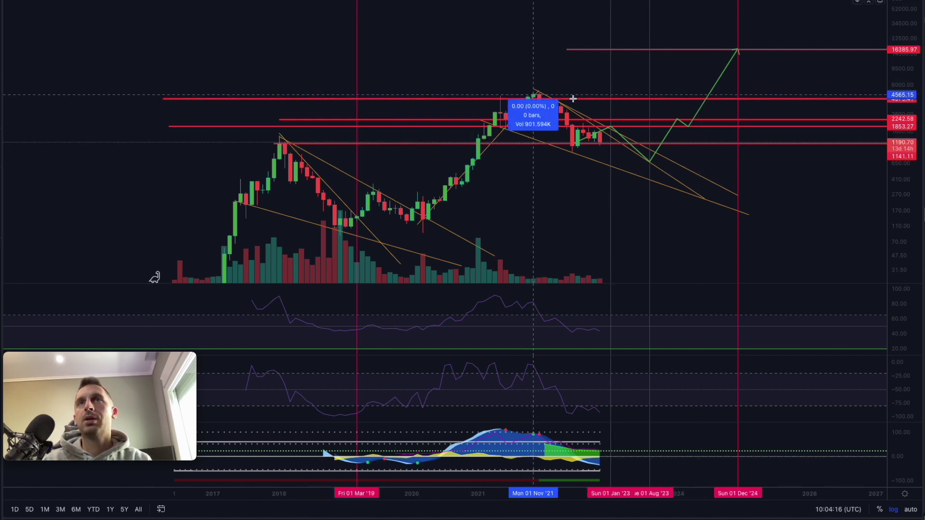
left_click(704, 106)
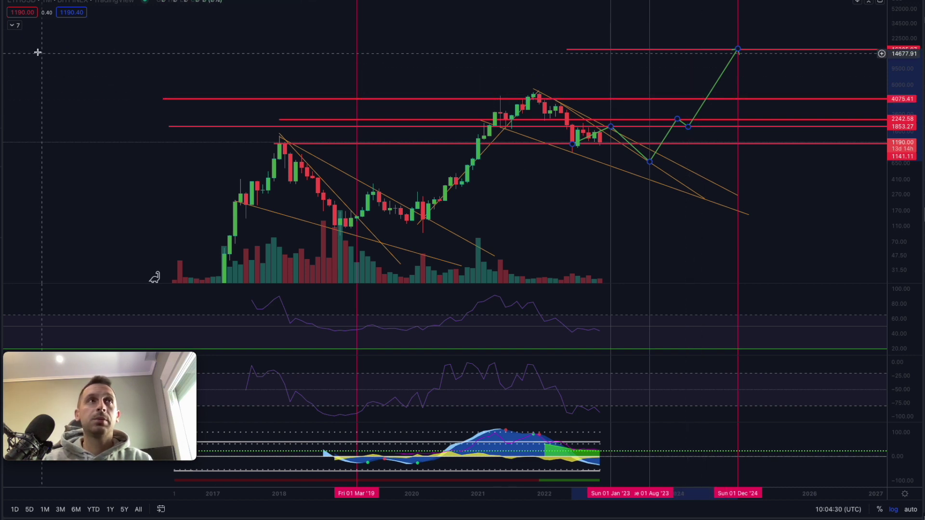
left_click(2, 20)
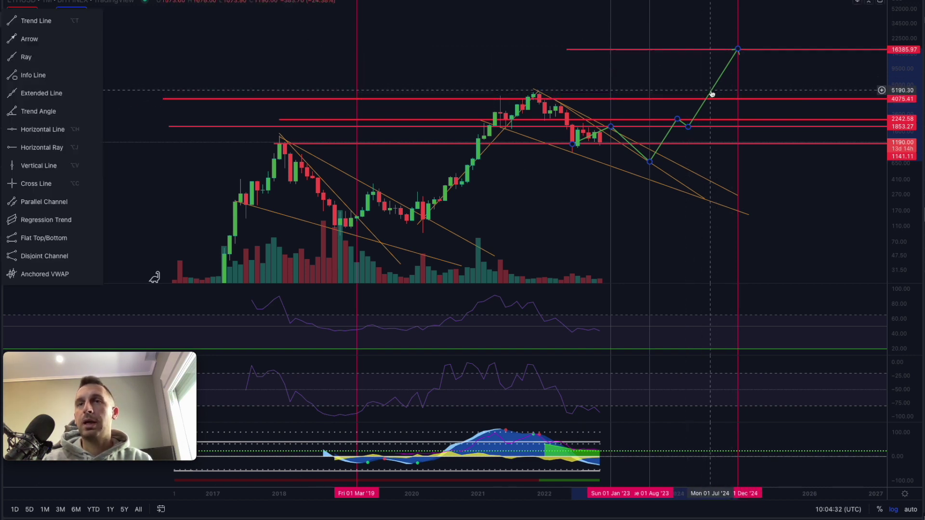
key("Escape")
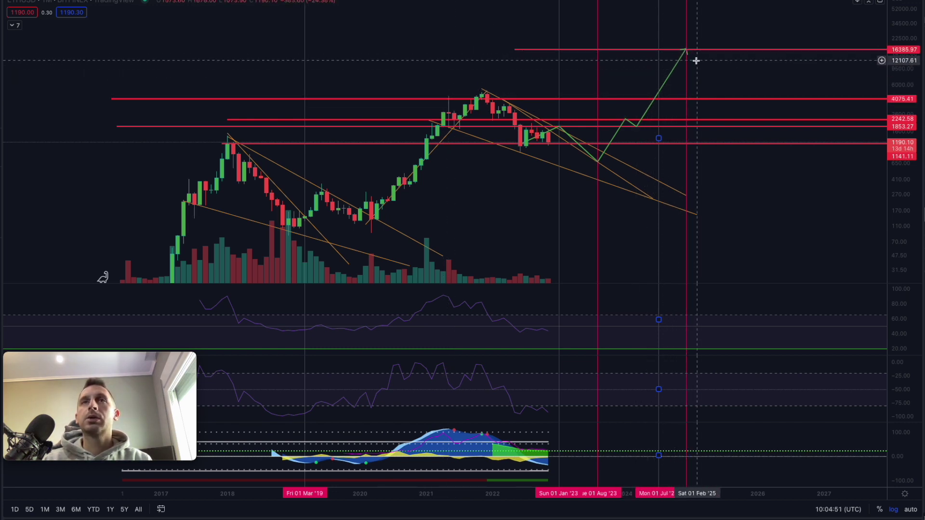
Examine the projected price path and its vertical date lines against the 2018 to 2021 cycle.
scroll(621, 149, "up", 2)
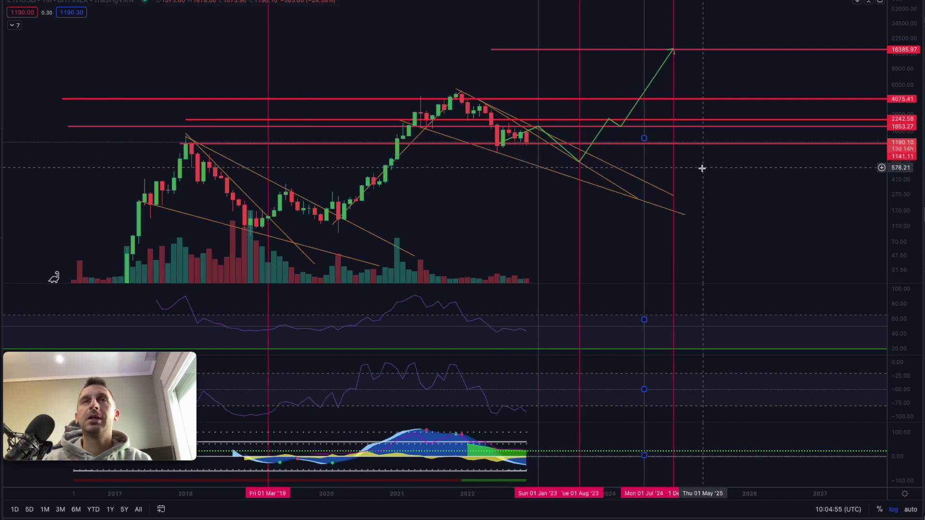
scroll(702, 168, "up", 2)
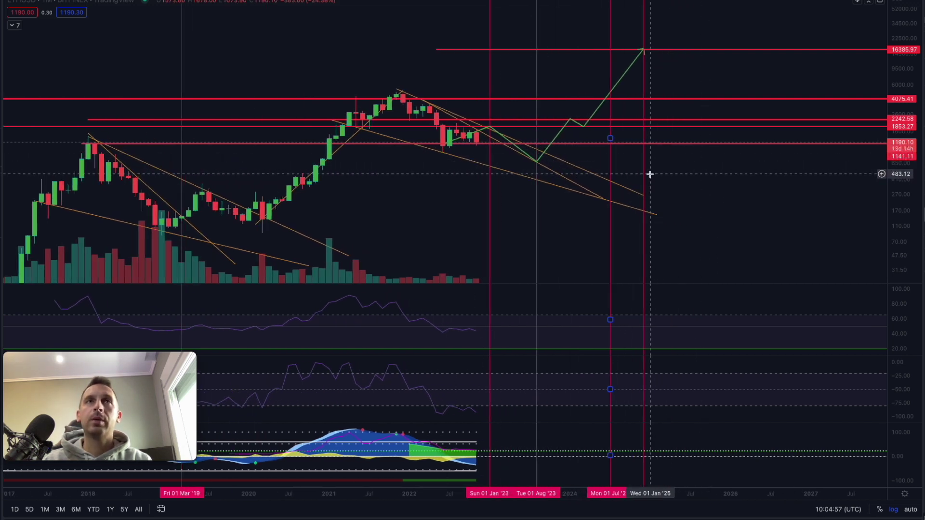
scroll(571, 128, "down", 2)
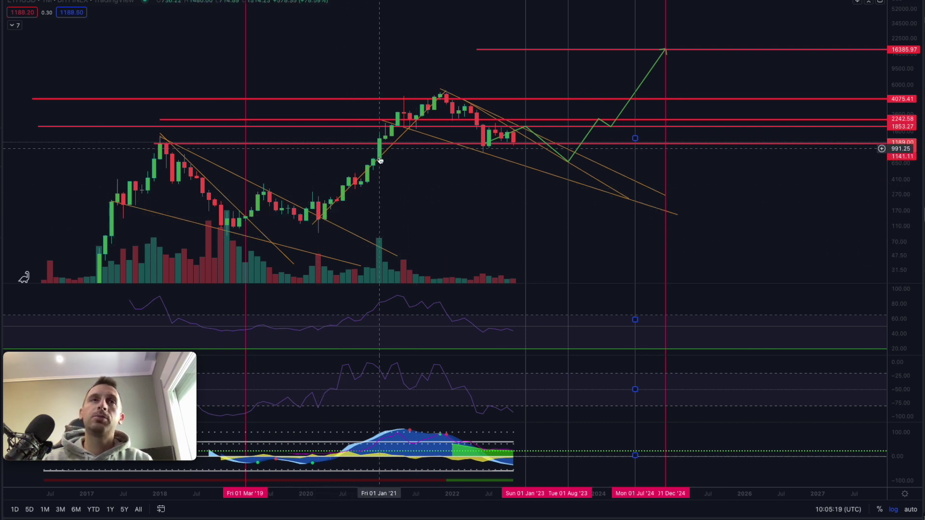
scroll(555, 147, "down", 1)
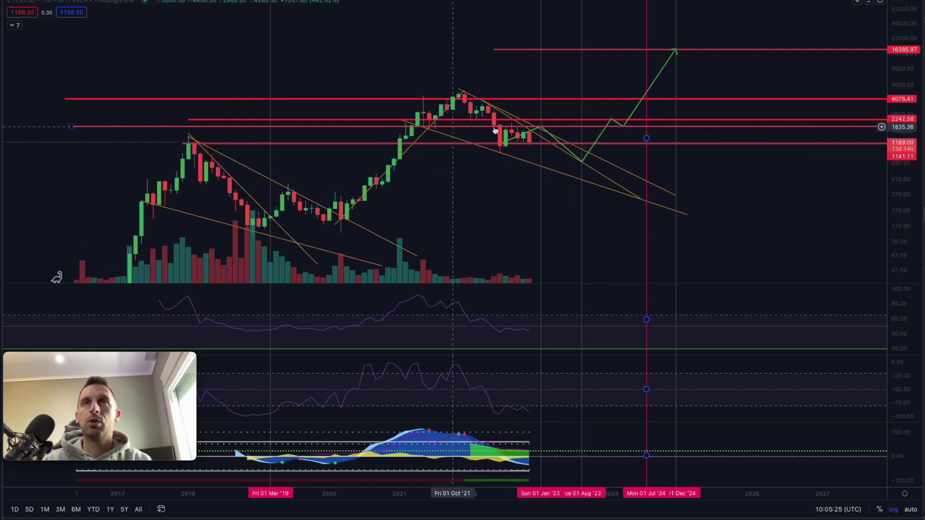
scroll(470, 128, "right", 2)
scroll(491, 139, "down", 1)
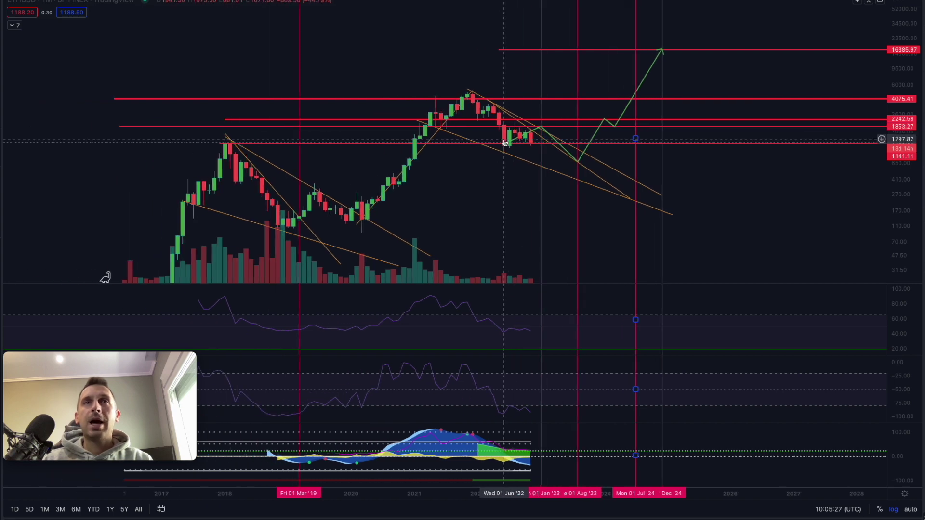
left_click_drag(452, 189, 521, 151)
scroll(499, 145, "up", 1)
scroll(501, 143, "up", 2)
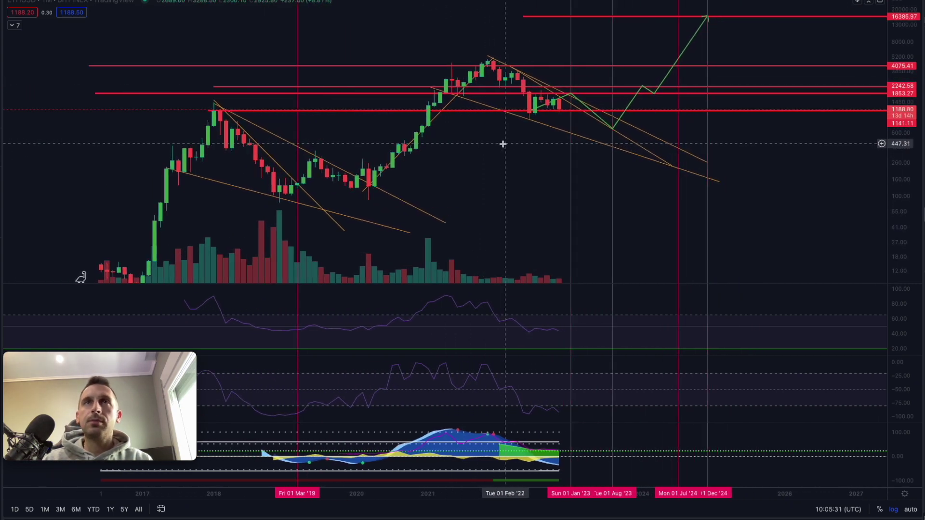
left_click_drag(747, 158, 735, 185)
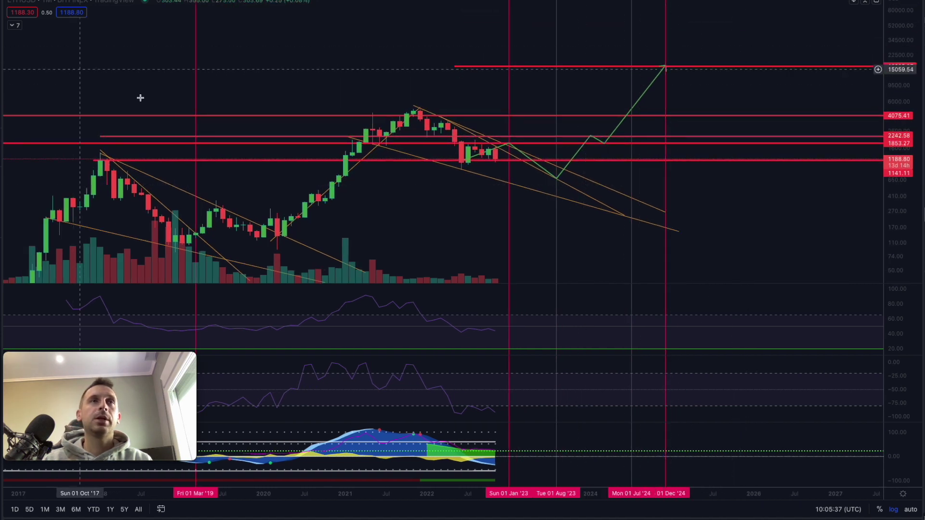
scroll(556, 164, "left", 1)
scroll(555, 165, "down", 1)
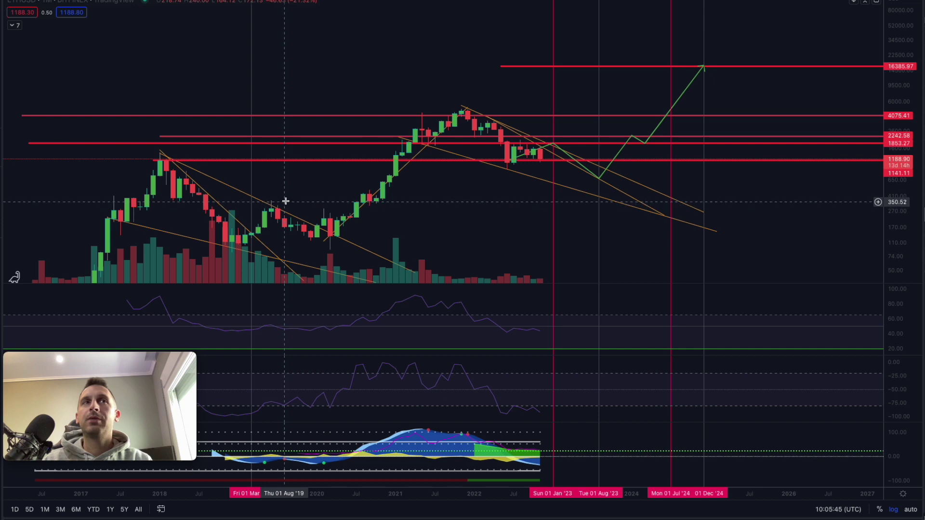
scroll(401, 208, "down", 2)
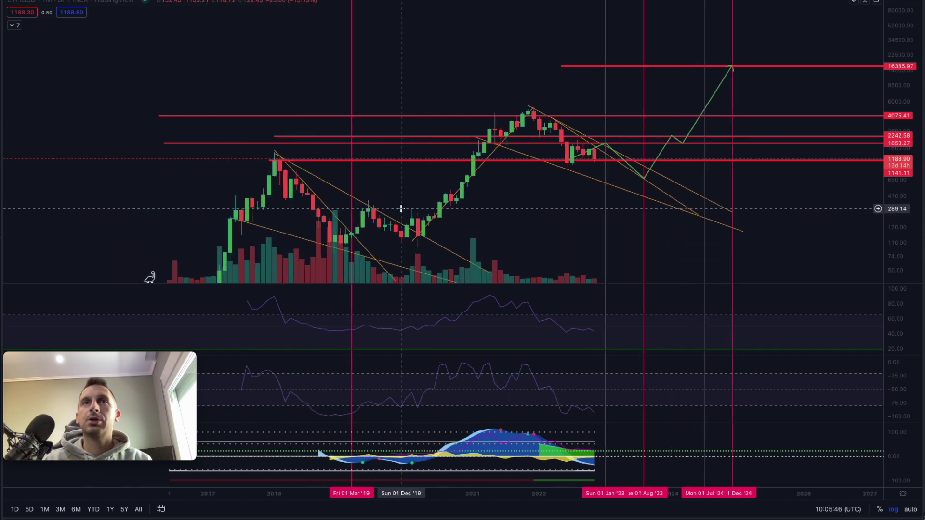
Place a horizontal ray at 368.98 starting in August 2016, just above the June 2019 high.
left_click(1, 22)
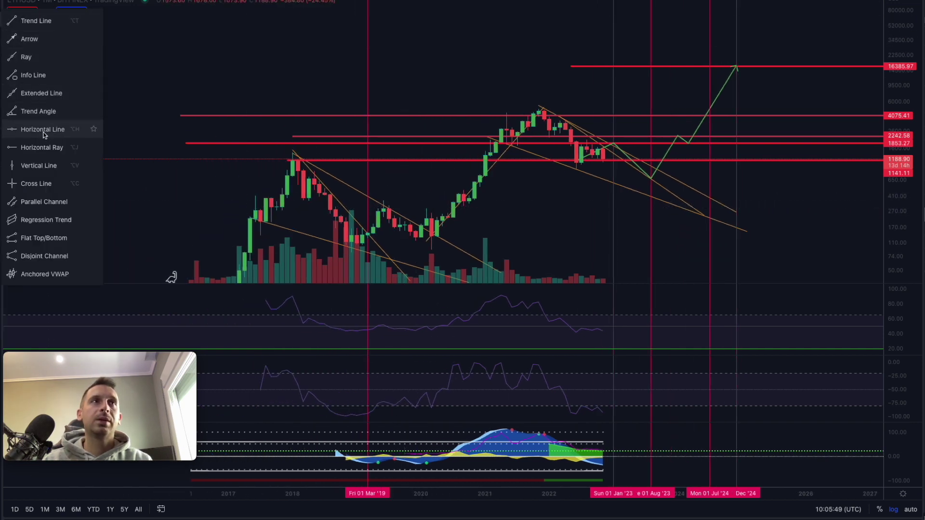
left_click(30, 147)
left_click(201, 200)
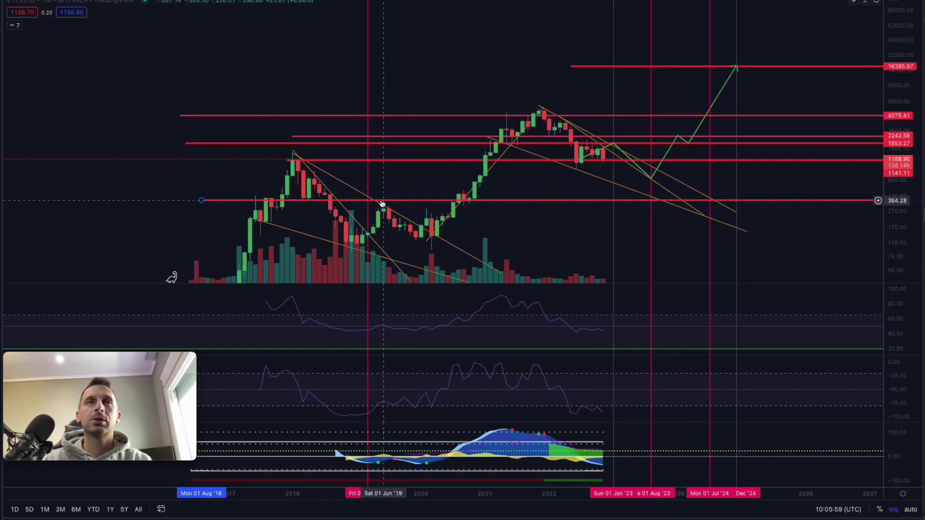
Measure the rebound from the December 2018 low to June 2019, and 6 bars from the June 2022 low to December 2022.
scroll(381, 202, "right", 1)
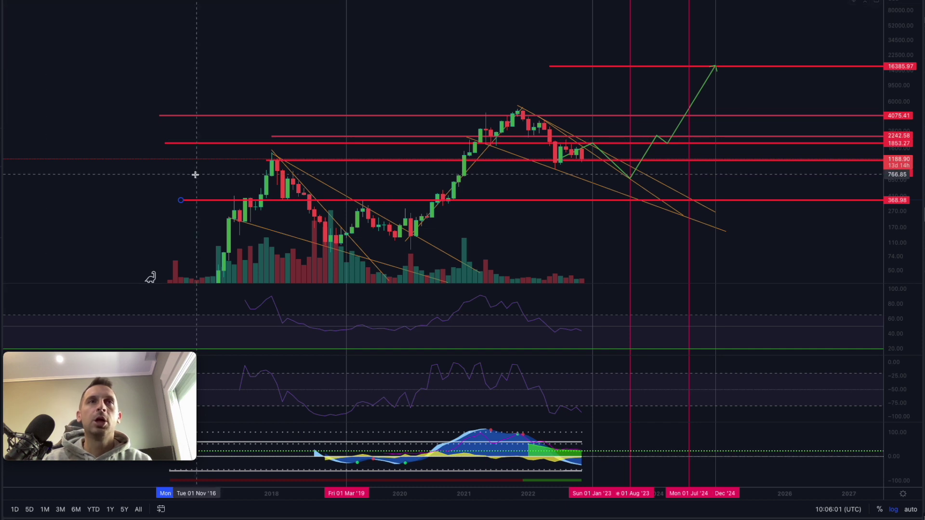
left_click(329, 250, "shift")
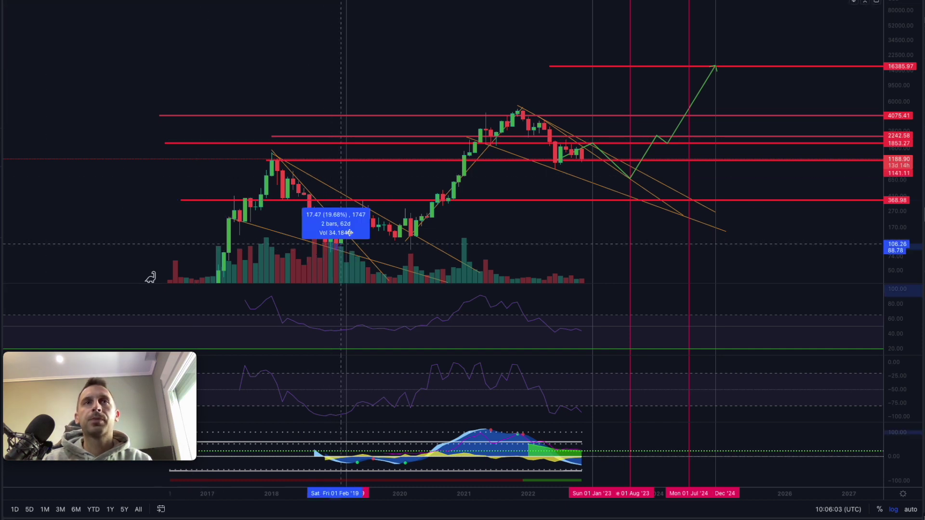
left_click(362, 199)
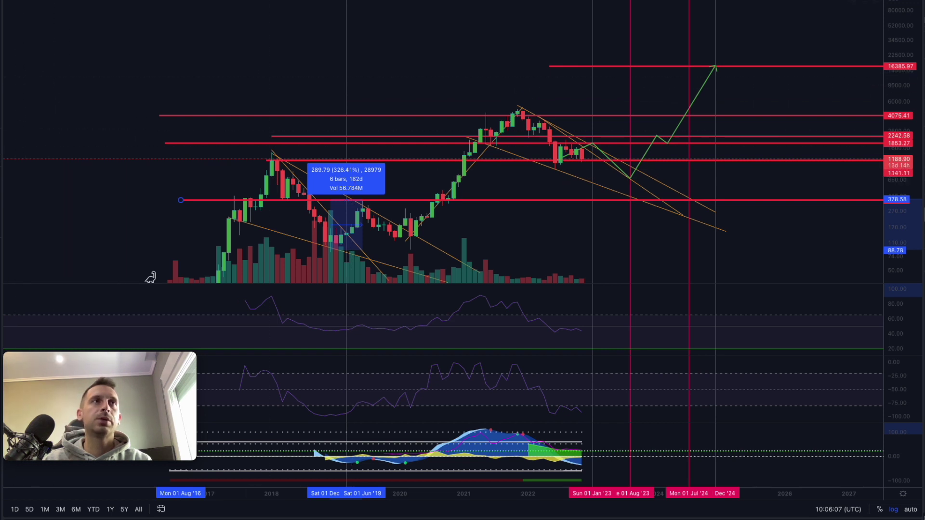
left_click(556, 169, "shift")
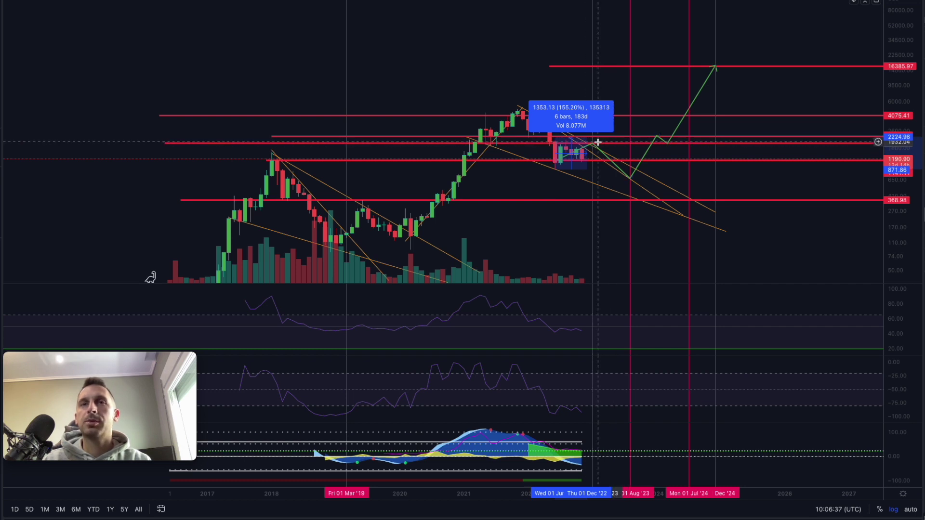
Examine the projected path from the June 2022 low to the January 2023 high and down to the August 2023 bottom.
scroll(791, 247, "up", 5)
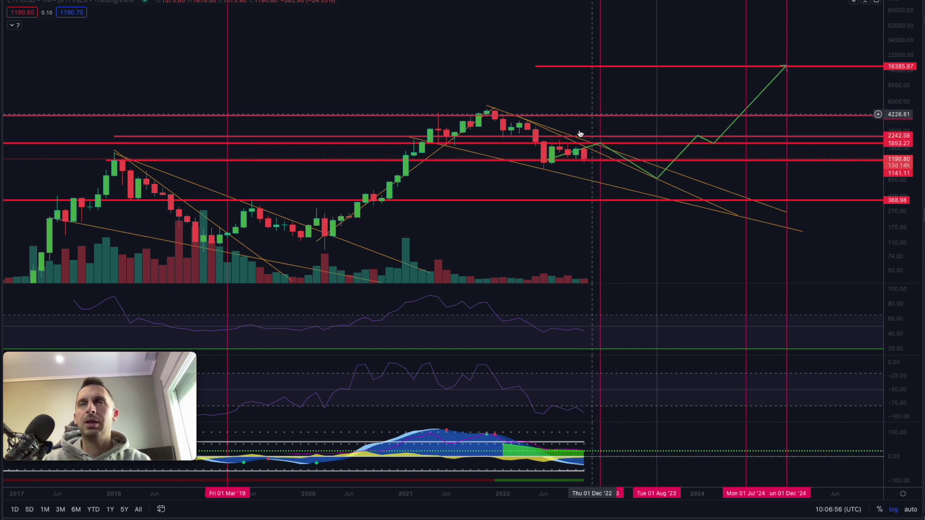
scroll(582, 154, "right", 3)
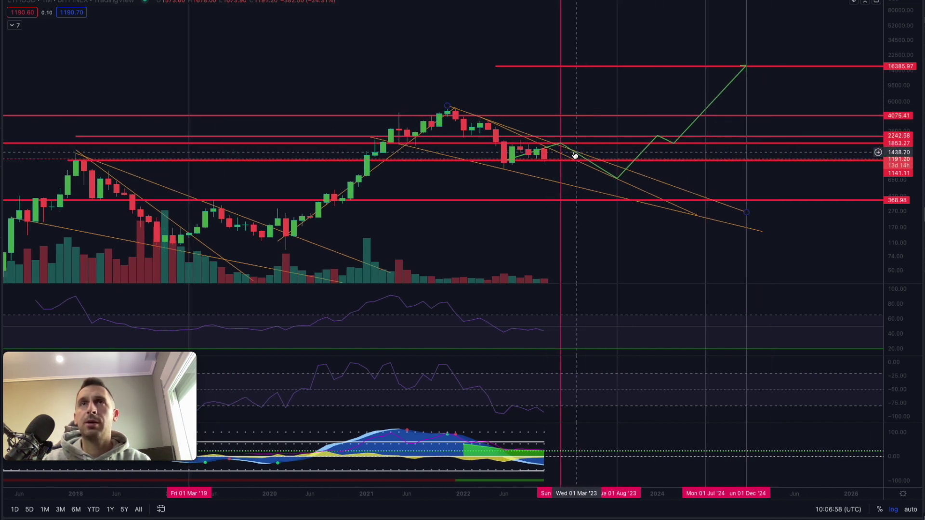
scroll(555, 148, "left", 1)
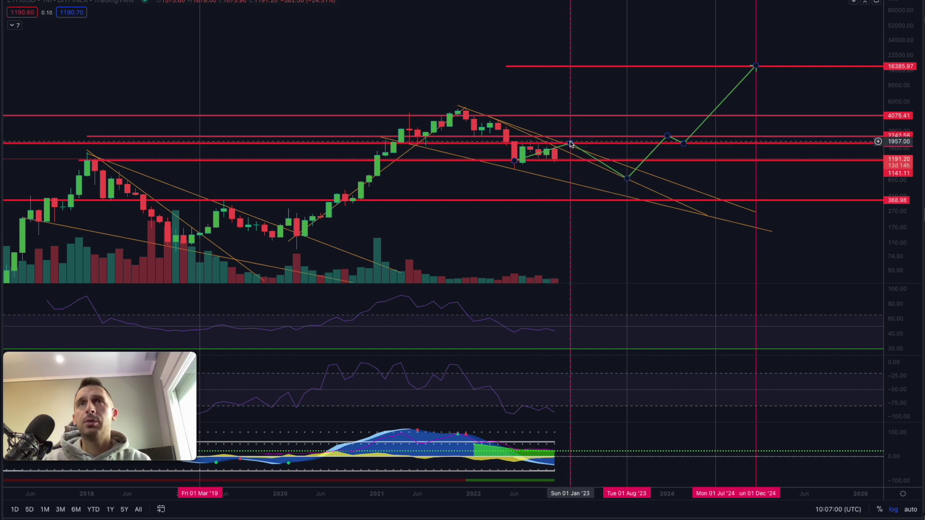
scroll(569, 145, "down", 1)
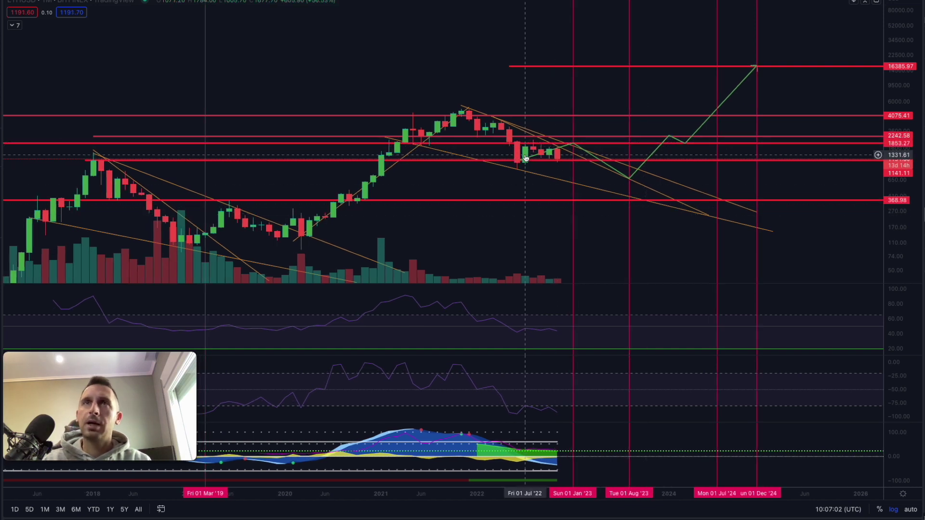
left_click_drag(634, 206, 599, 176)
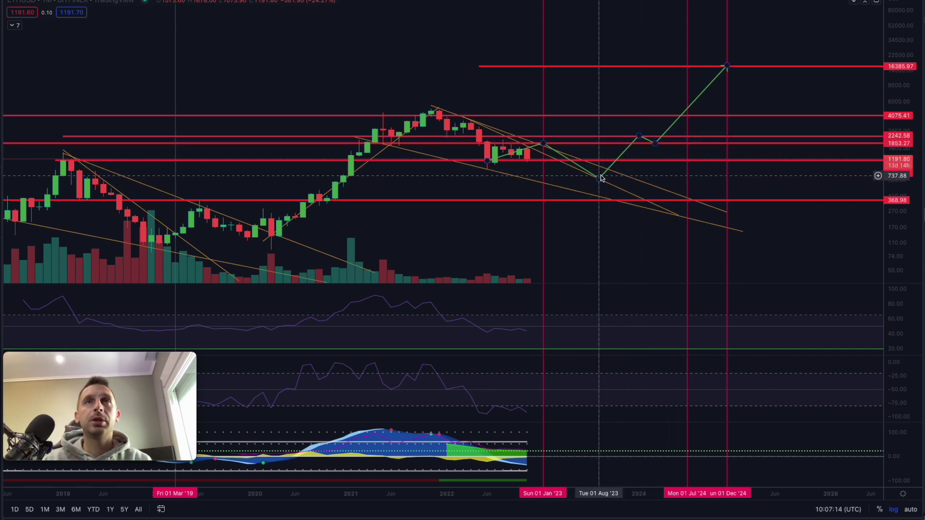
scroll(602, 177, "down", 2)
scroll(607, 173, "up", 5)
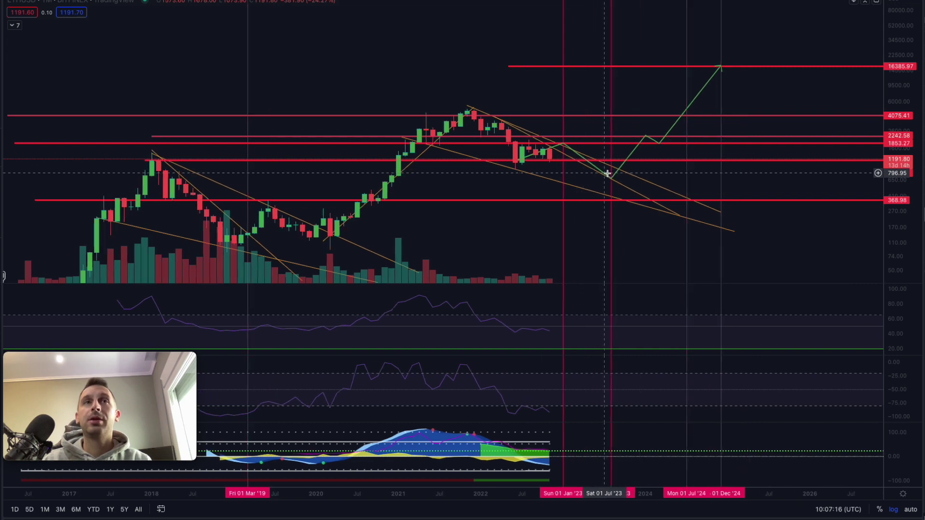
Switch to the weekly timeframe and draw a descending trend line in the upper oscillator pane from 91.90 in February 2021 to 12.44 in August 2023.
scroll(602, 200, "down", 6)
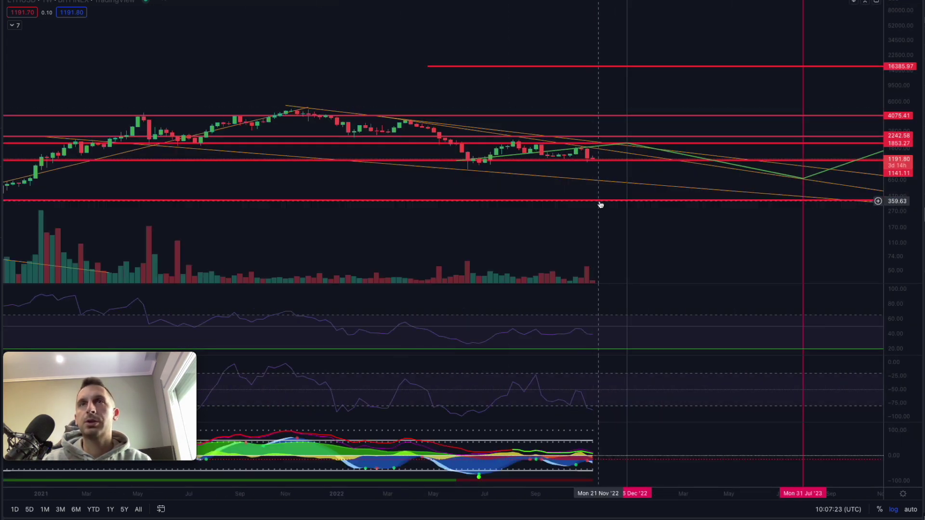
scroll(655, 187, "right", 5)
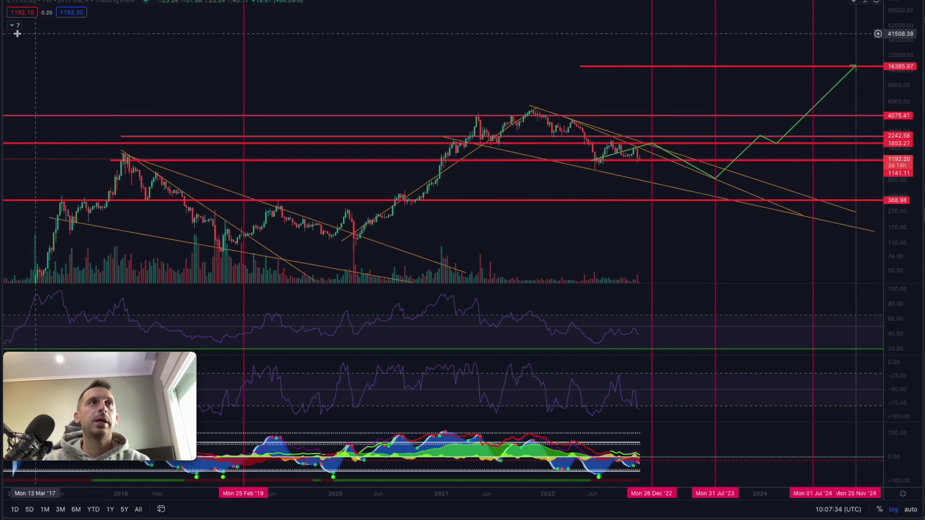
left_click(3, 26)
left_click(22, 24)
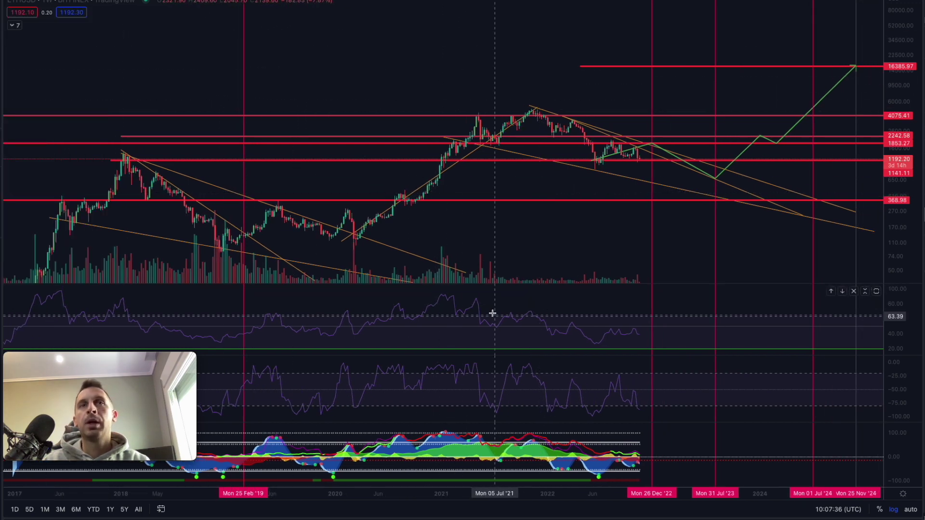
left_click(448, 296)
left_click(719, 349)
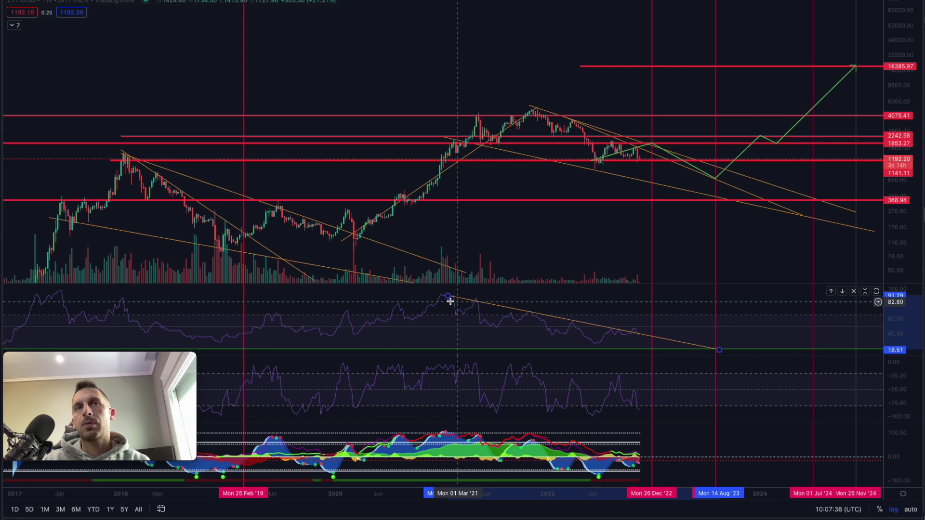
left_click_drag(446, 299, 454, 298)
left_click_drag(721, 353, 719, 355)
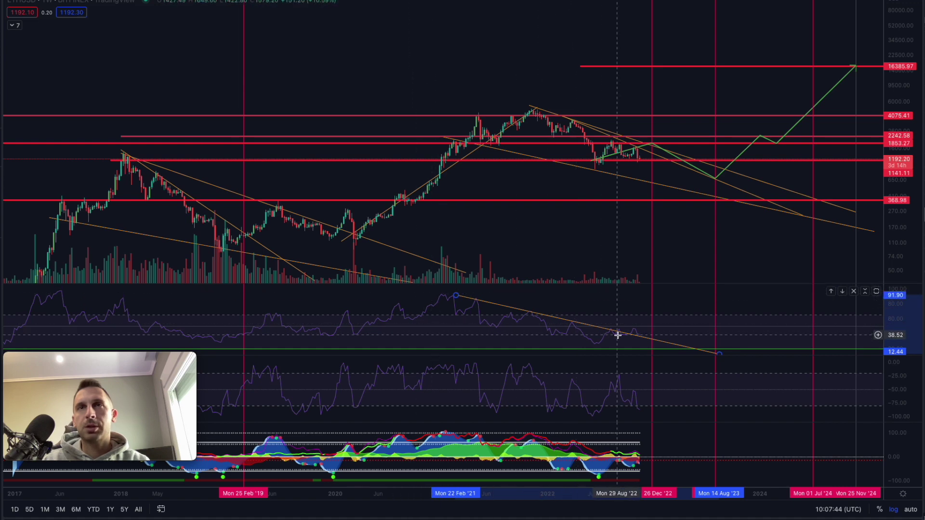
scroll(640, 344, "right", 5)
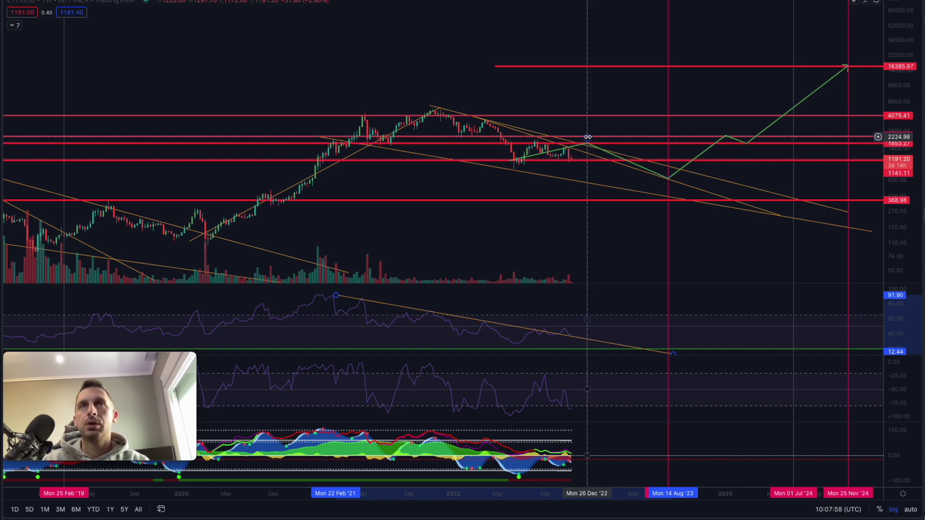
scroll(599, 147, "down", 3)
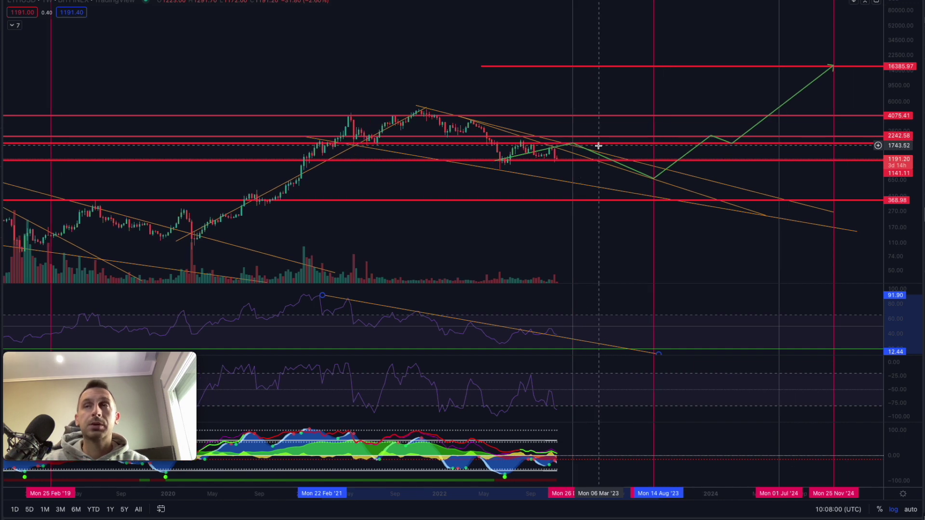
Draw a descending trend line on the price chart from 2137.52 in May 2022 to 583.10 in April 2023.
scroll(607, 150, "up", 3)
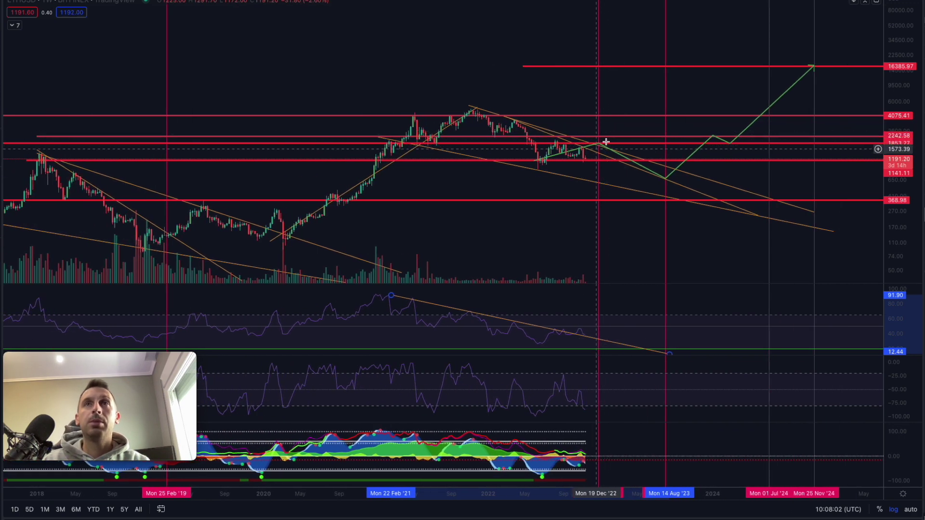
left_click_drag(597, 135, 540, 157)
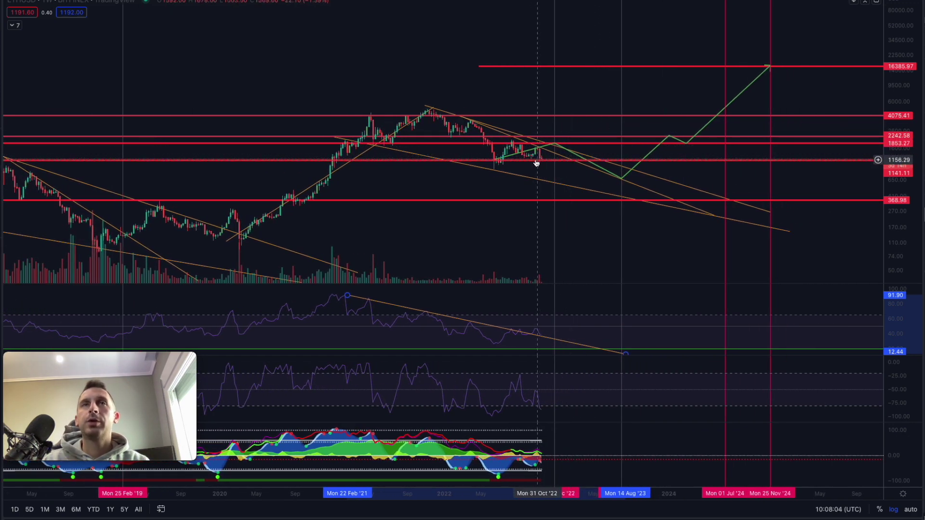
scroll(511, 175, "up", 2)
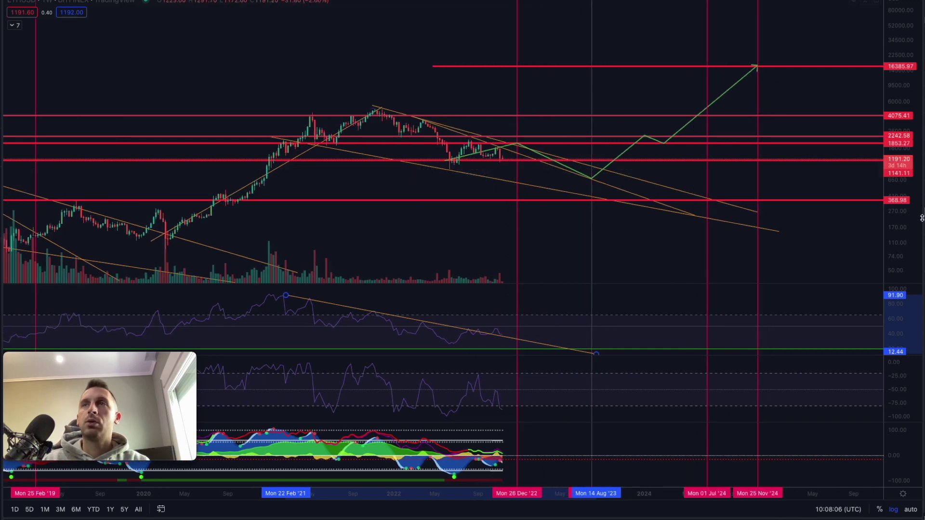
left_click_drag(887, 230, 887, 192)
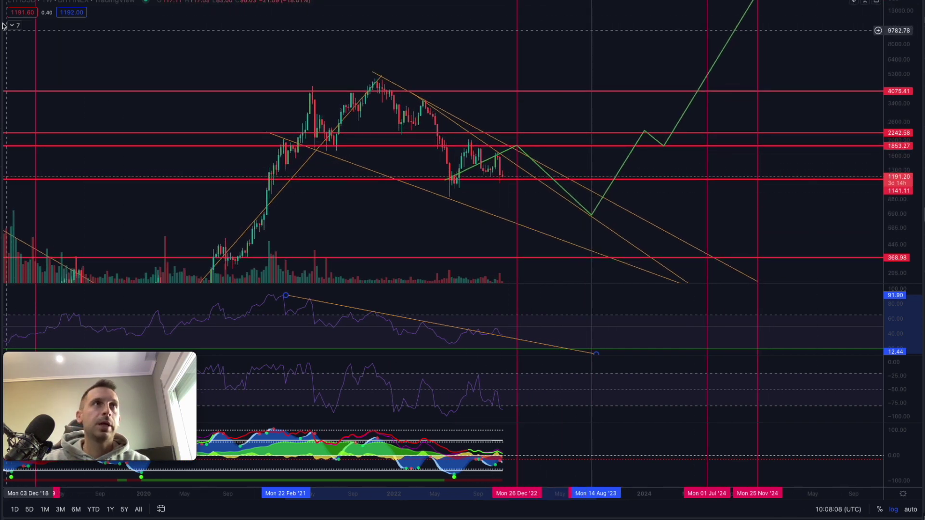
left_click(441, 136)
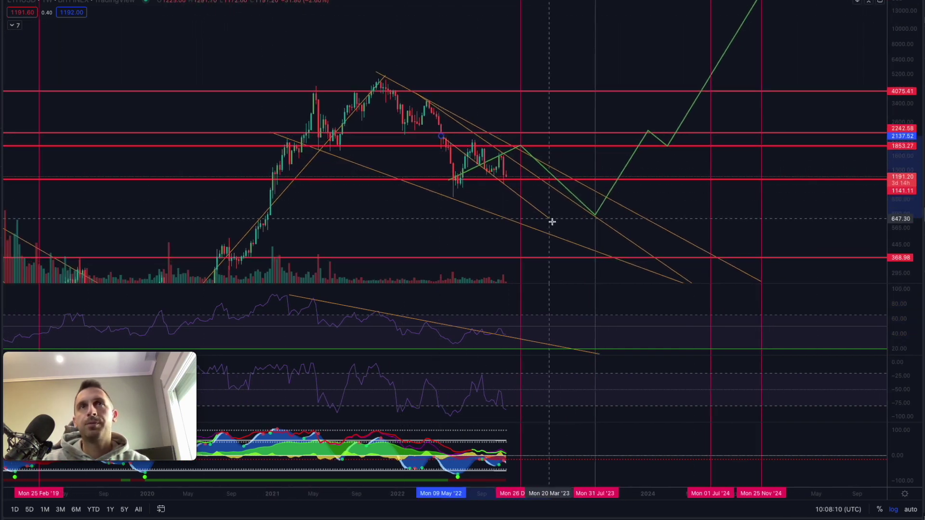
left_click(557, 226)
Draw a second descending trend line from just above the August 2022 high to about late June 2023.
left_click_drag(514, 175, 463, 173)
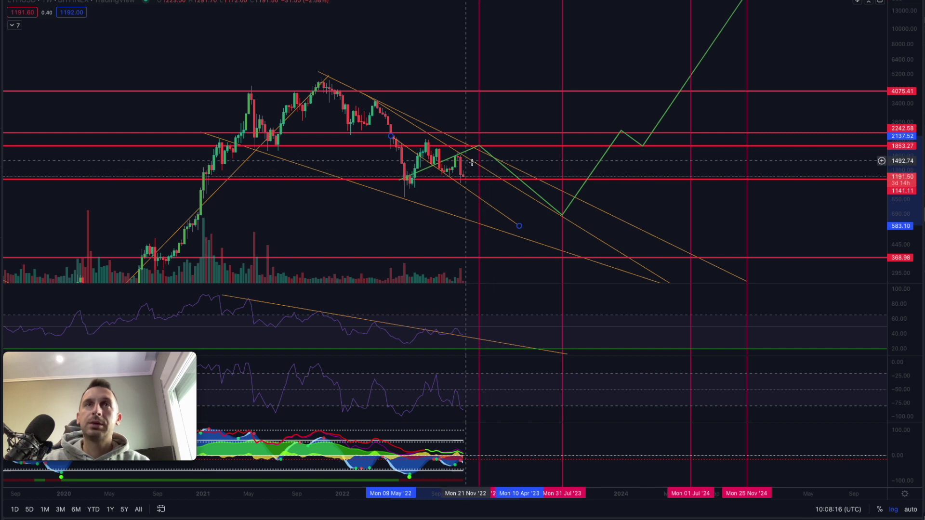
scroll(485, 161, "right", 1)
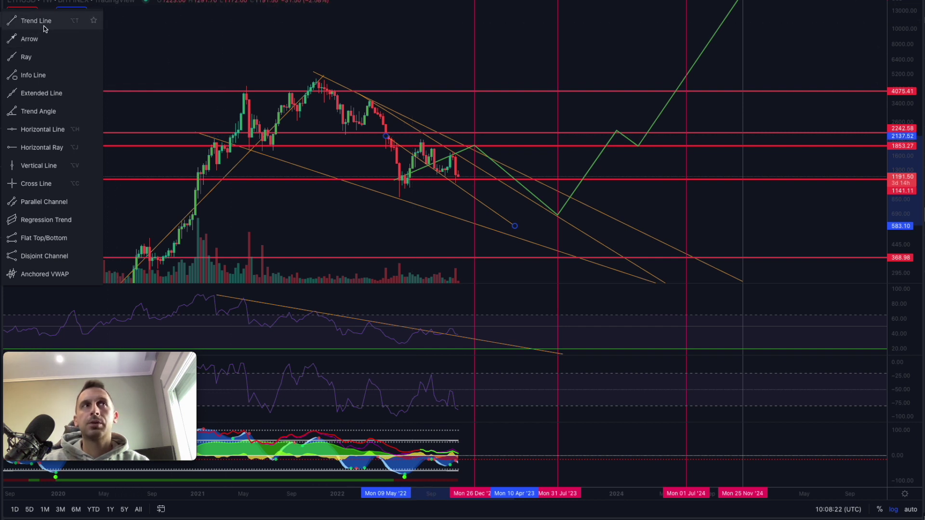
left_click(44, 28)
left_click(544, 190)
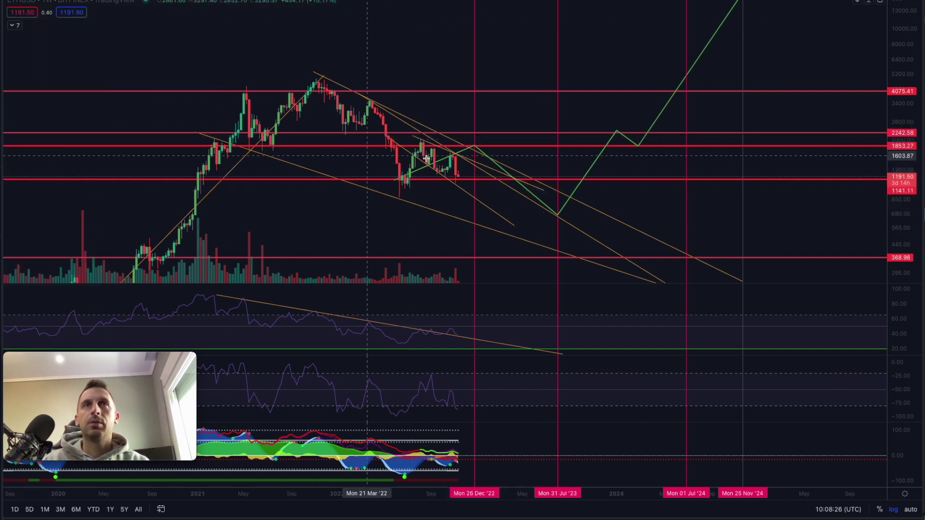
Mark a possible December 2022 spike with a short line from 1542.27 to 2222.90, and remove it.
left_click(449, 152)
left_click(445, 178)
left_click_drag(447, 169, 469, 149)
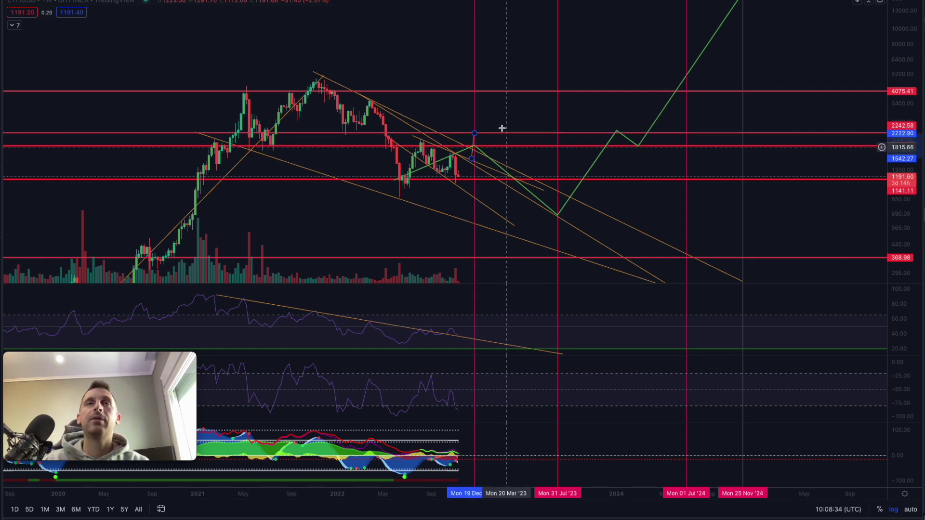
left_click(474, 141)
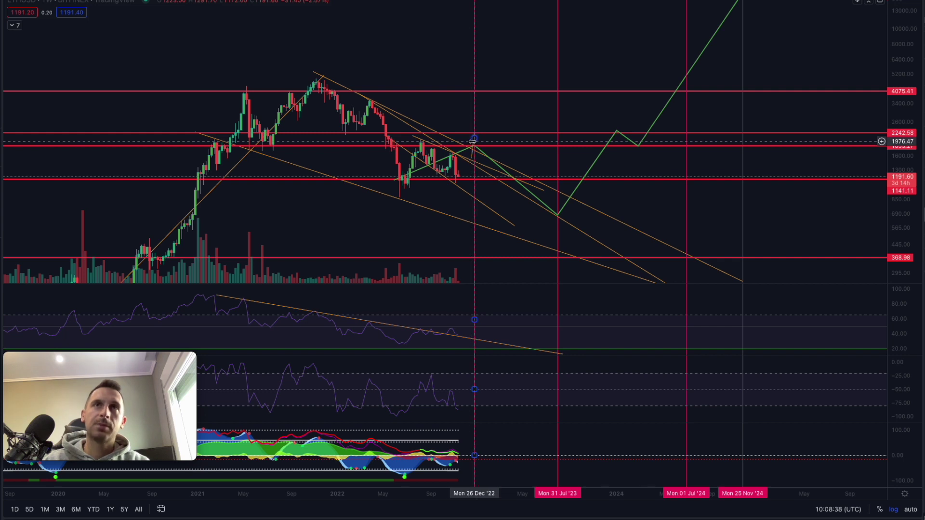
left_click(474, 157)
left_click(477, 155)
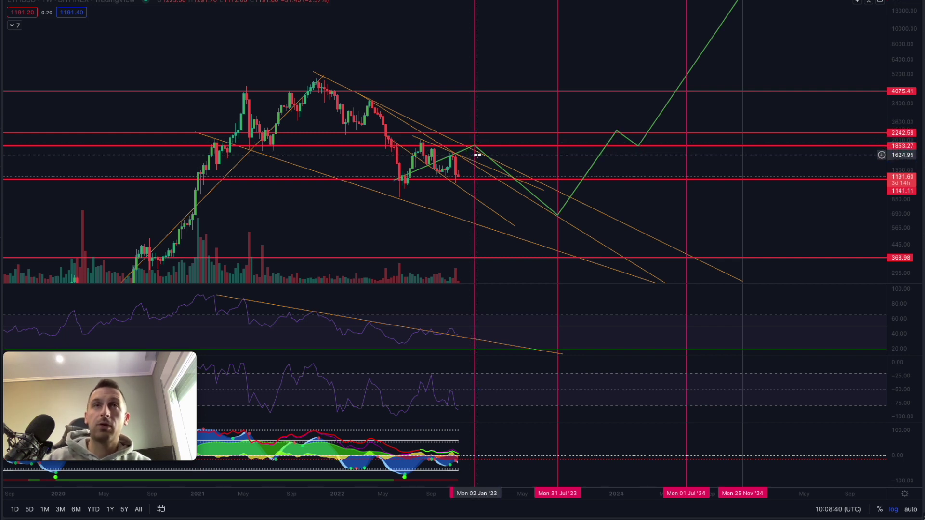
Delete the ascending trend line running along the rally from January 2020 to November 2021.
scroll(486, 158, "down", 2)
scroll(556, 159, "right", 2)
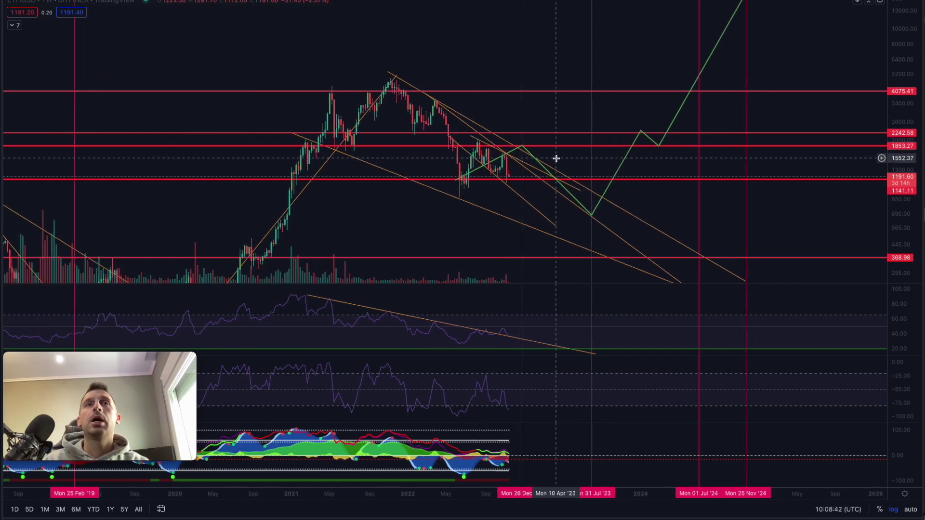
left_click(301, 169)
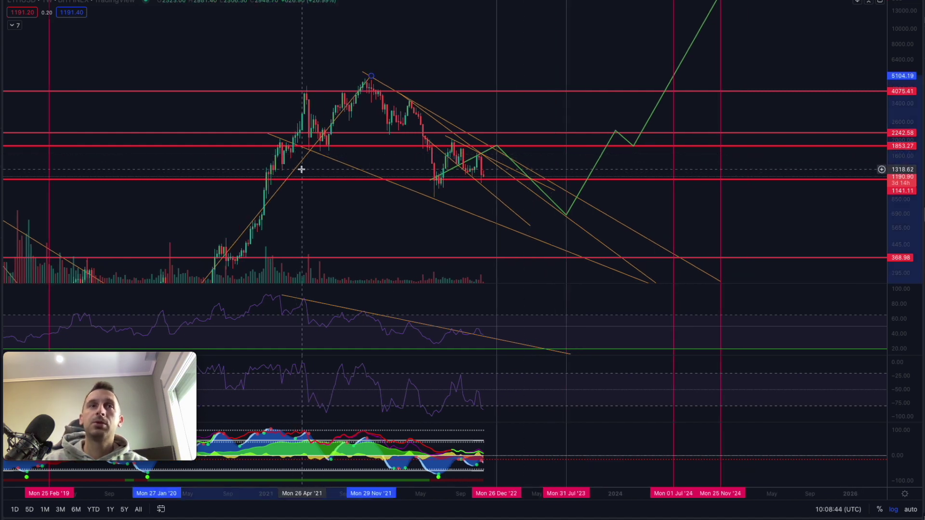
key("Delete")
scroll(757, 126, "down", 1)
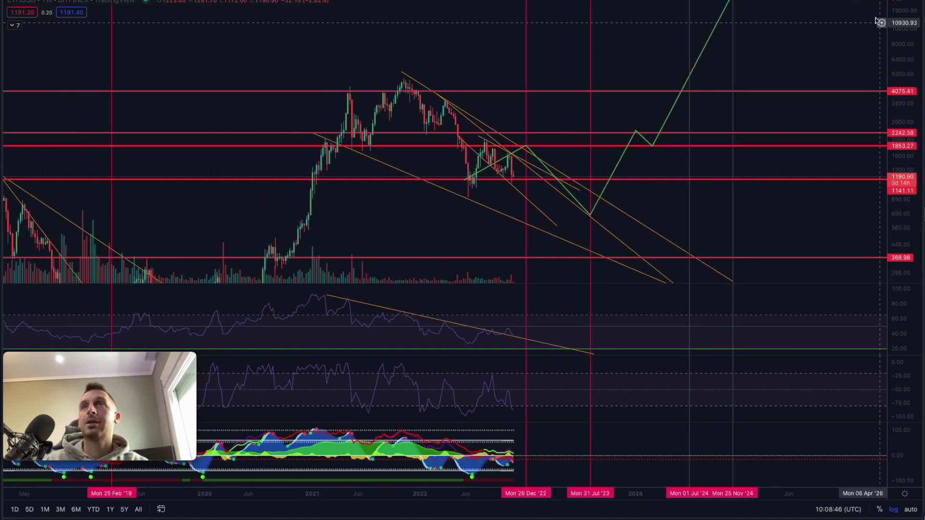
left_click_drag(896, 20, 886, 145)
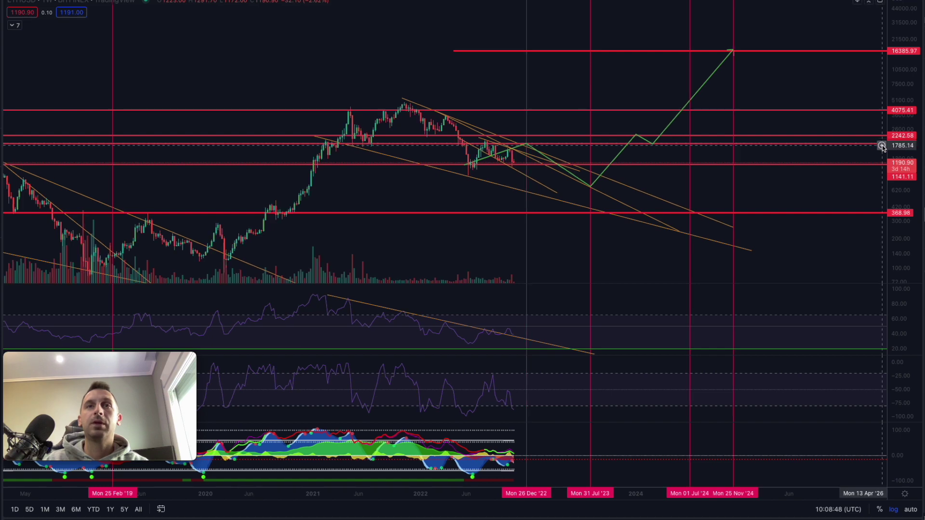